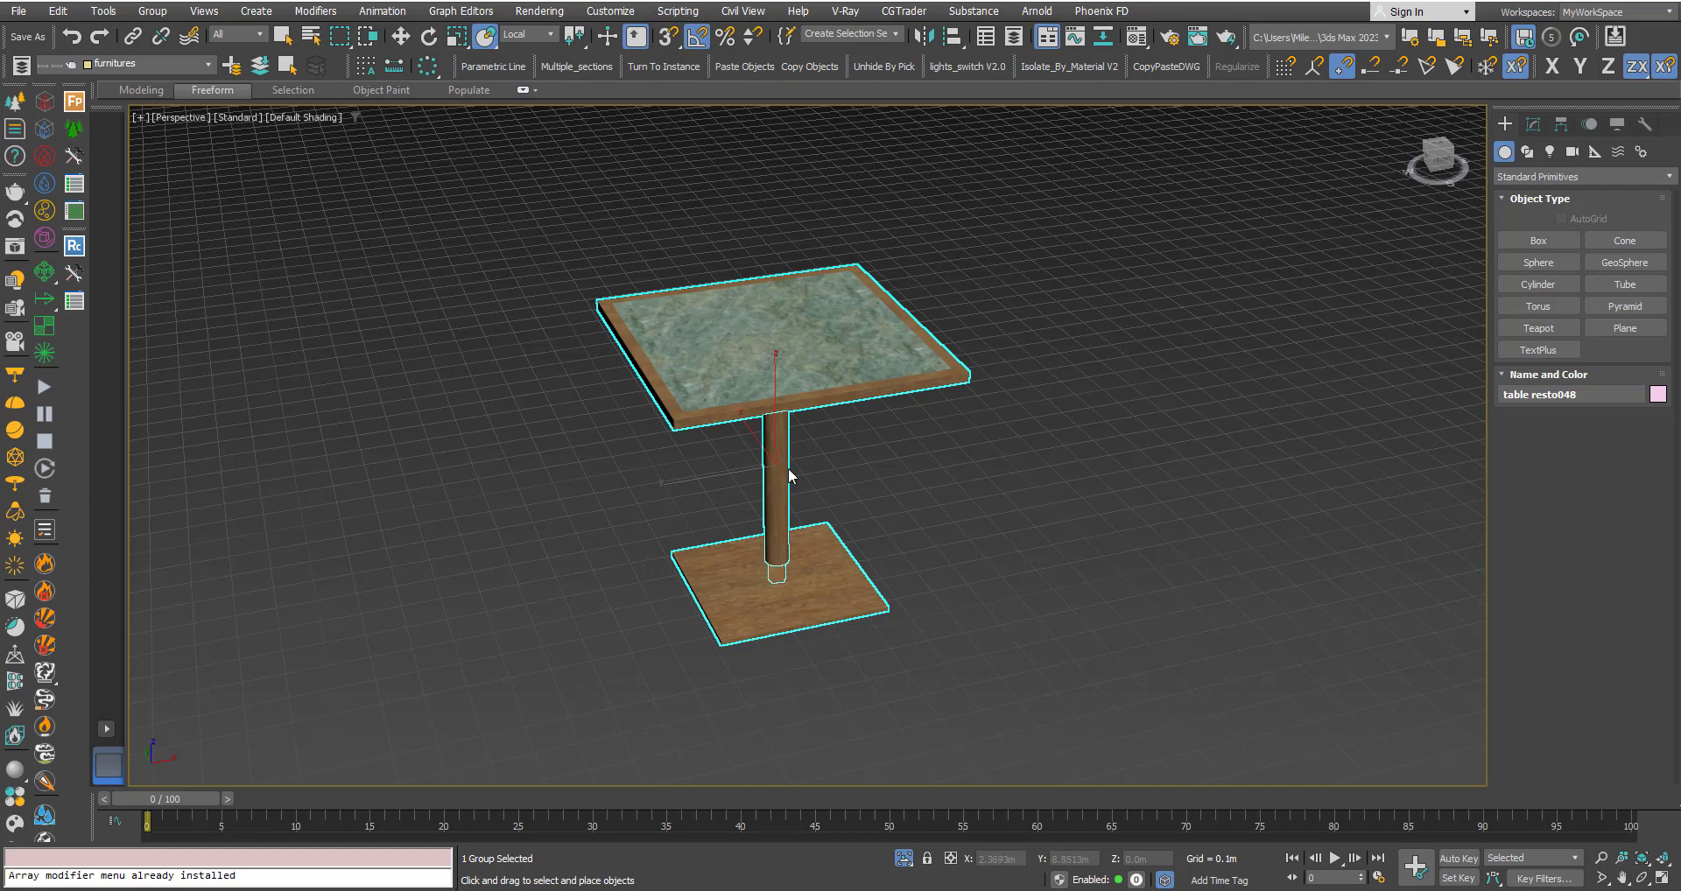
Step: Move only the pivot of the selected table group away from the table along the X axis
left_click(1561, 124)
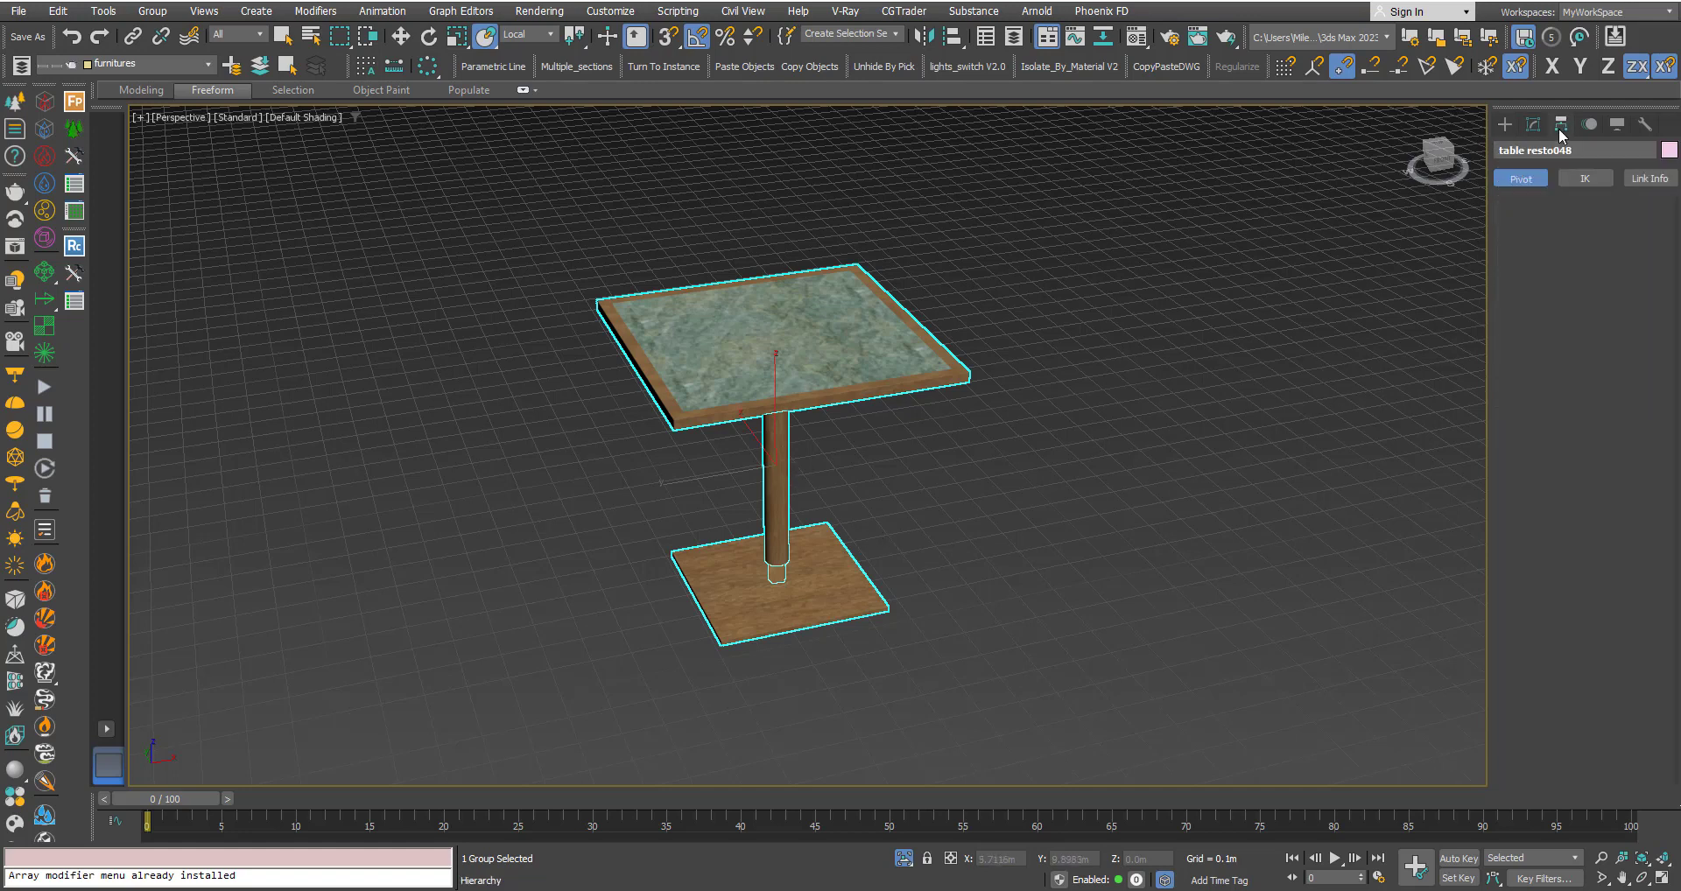
left_click(1557, 248)
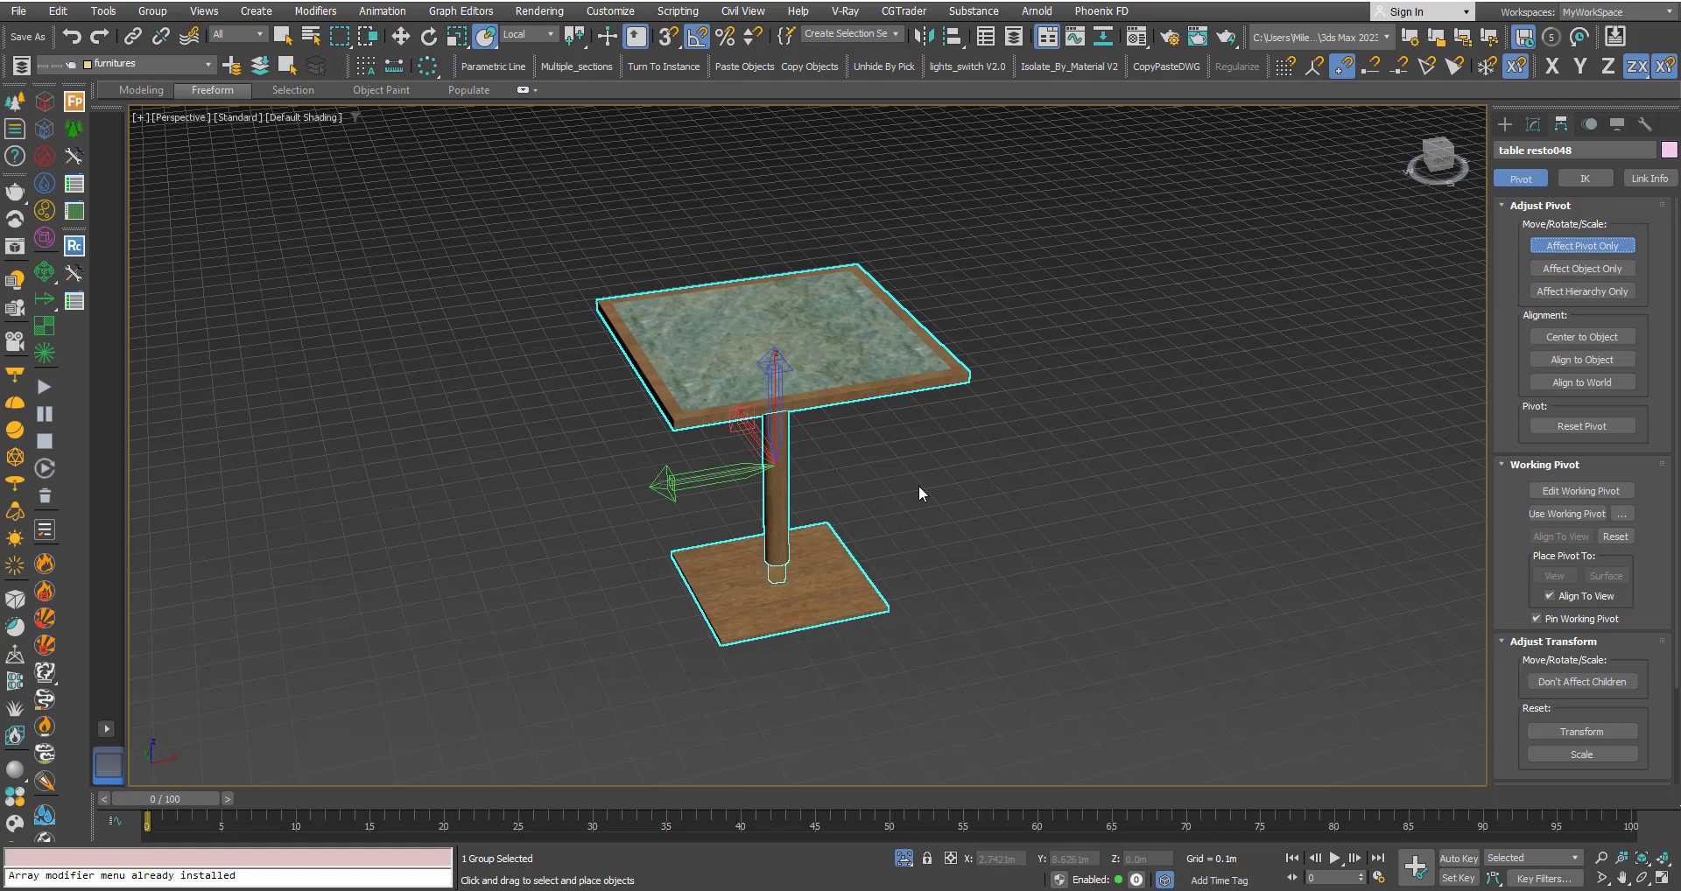
key("w")
left_click_drag(818, 446, 1150, 461)
left_click(1620, 246)
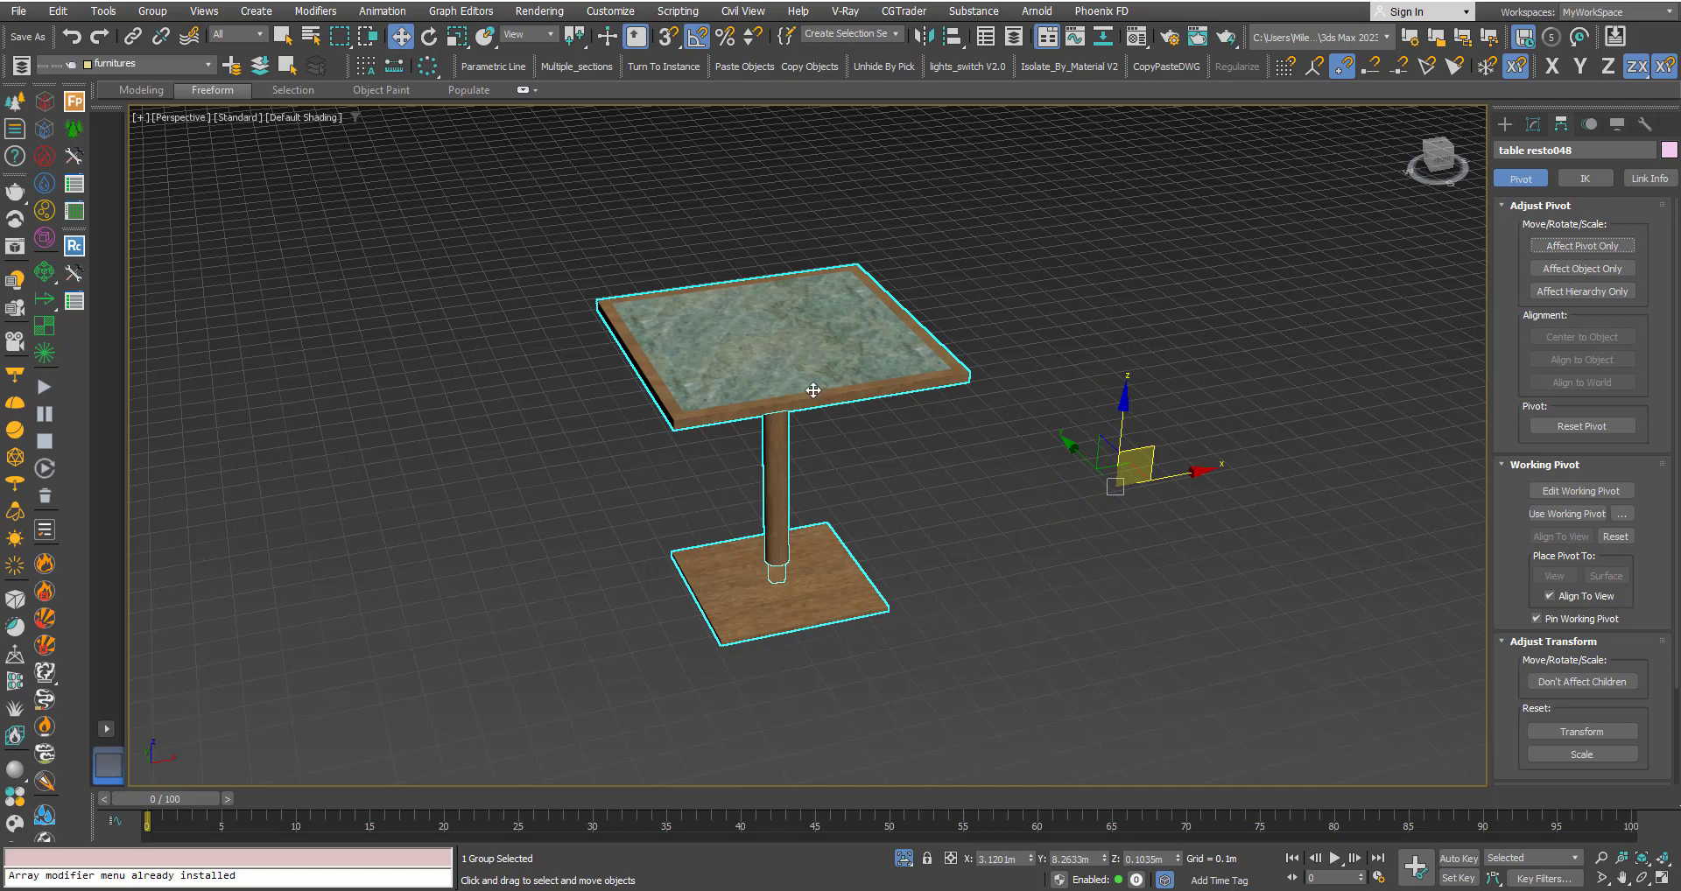
Step: Bring up the Transform Toolbox beside the table and move the pivot to the center of the object
left_click(57, 11)
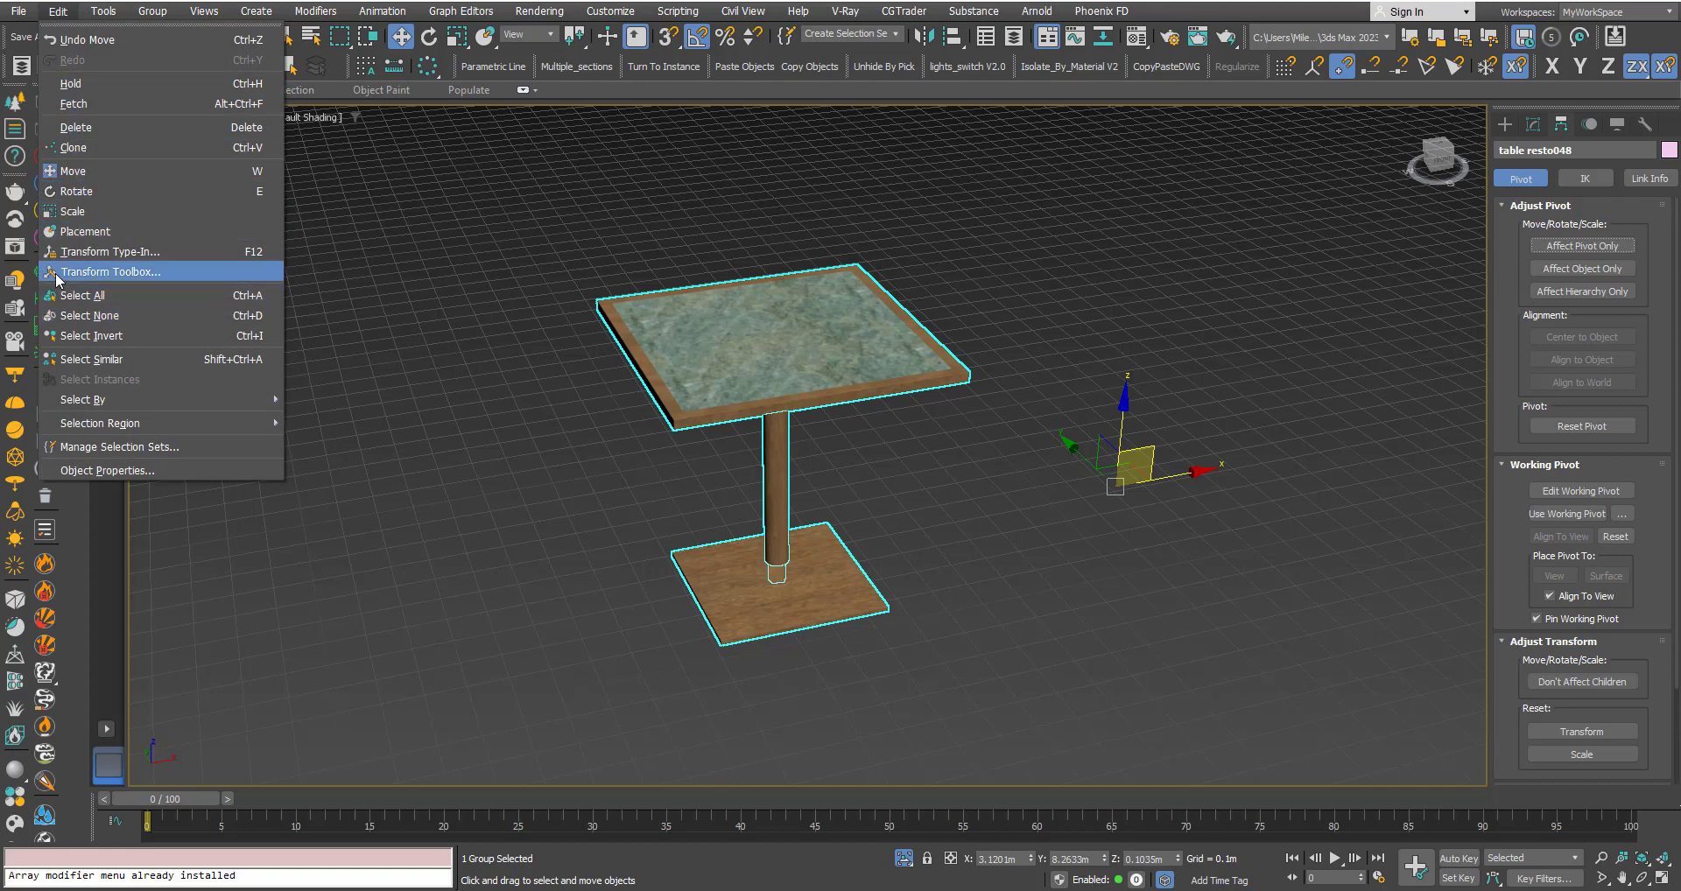
left_click(143, 273)
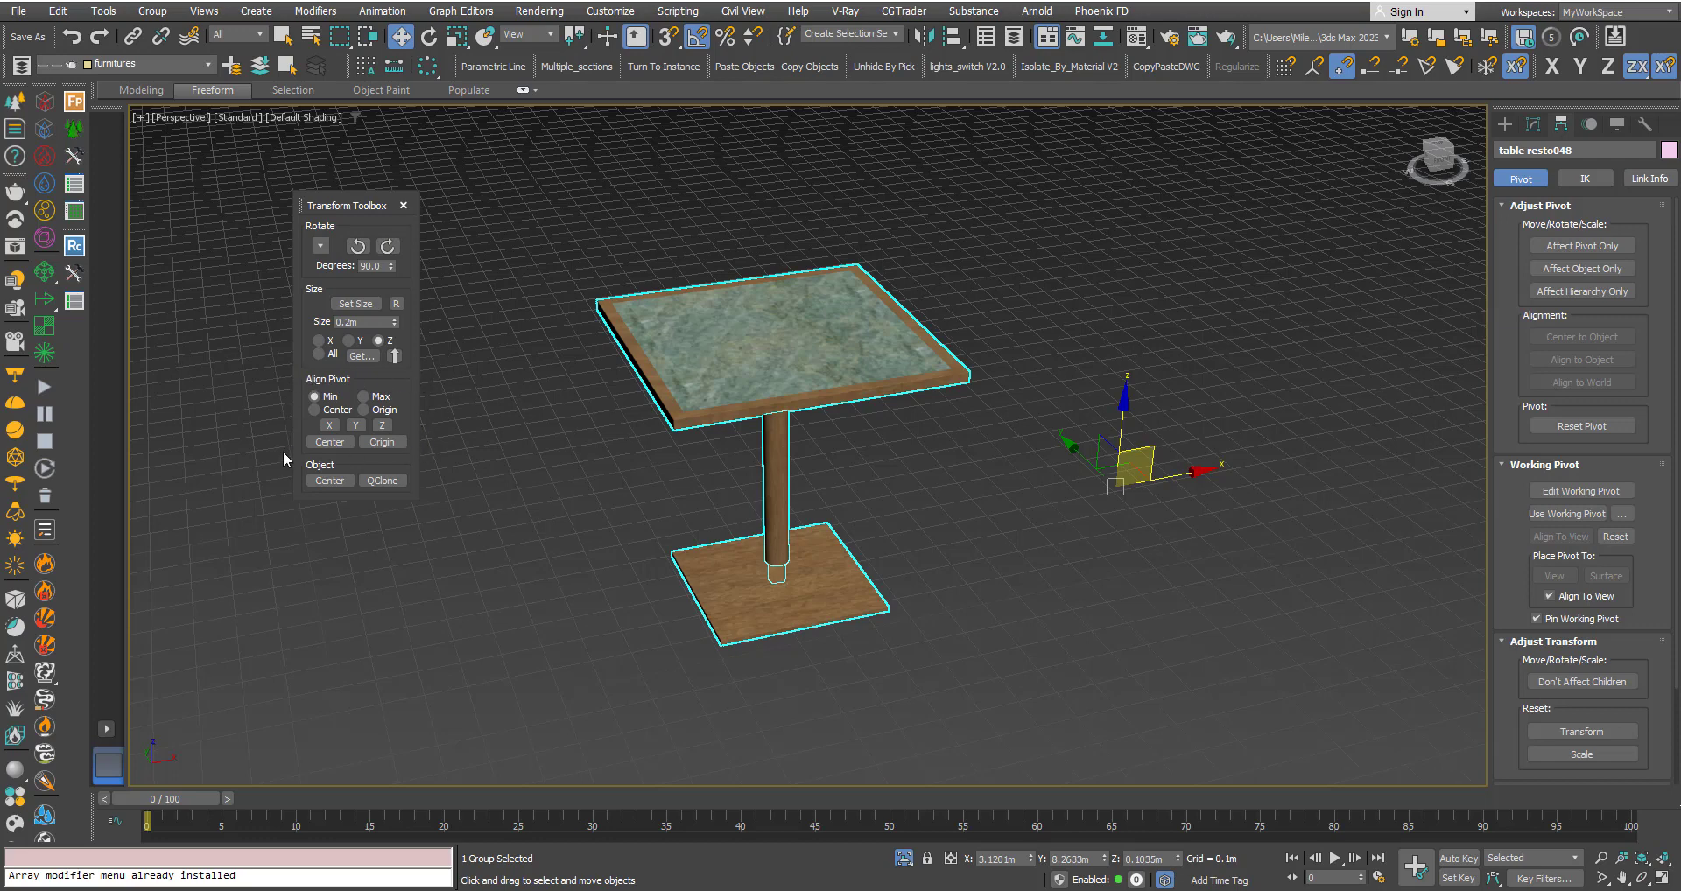
left_click_drag(357, 214, 337, 272)
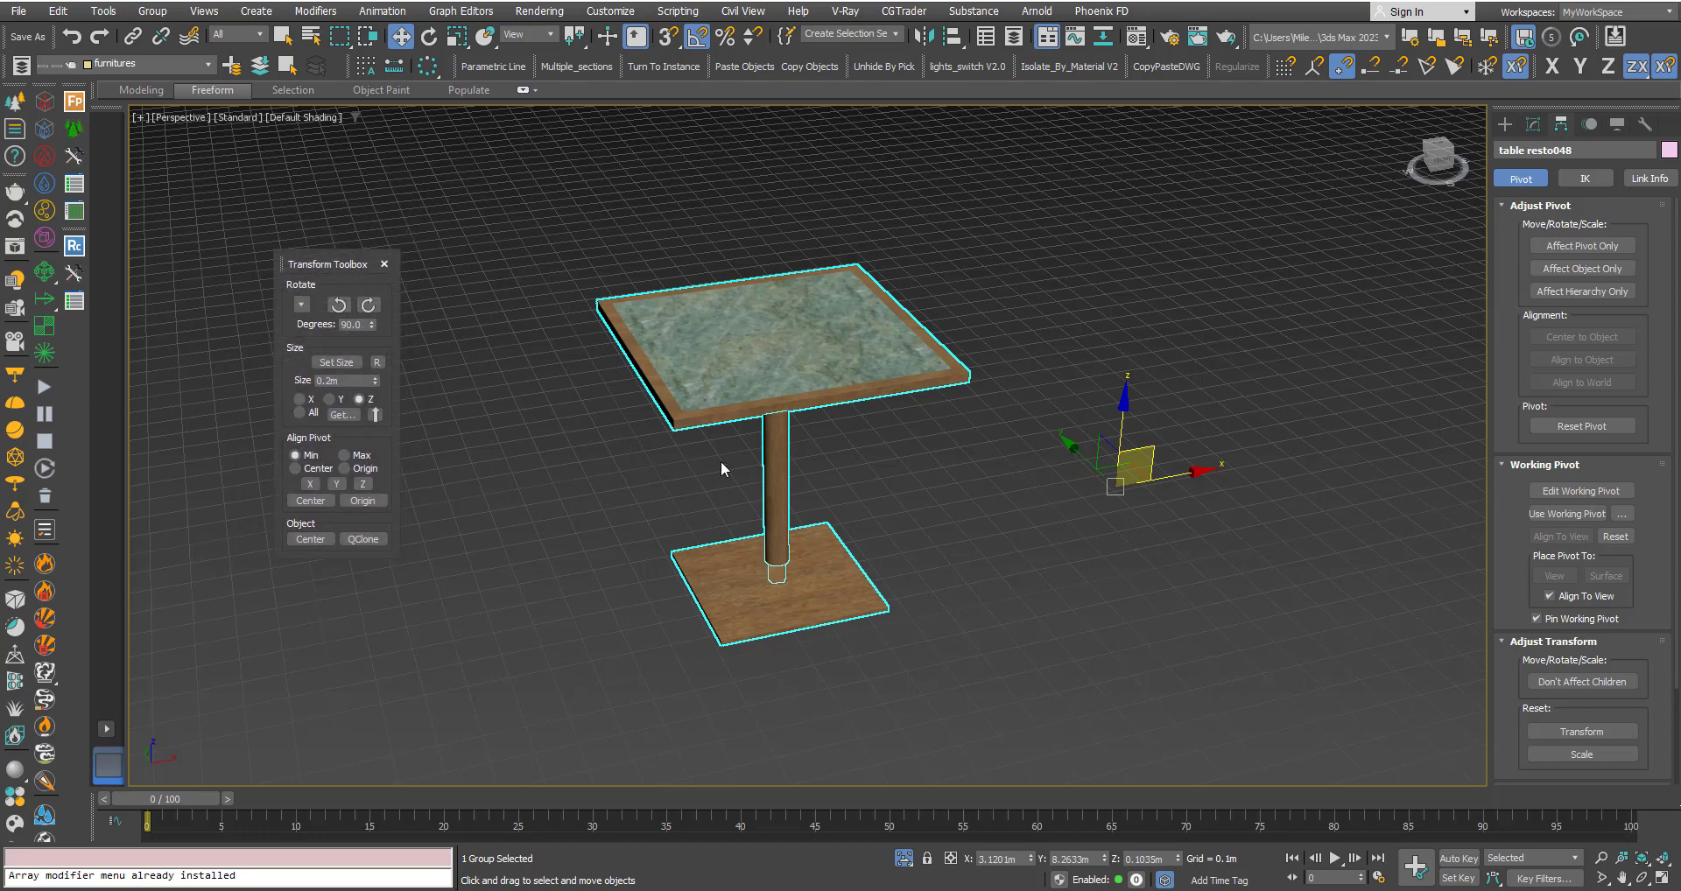
middle_click_drag(758, 447, 758, 438)
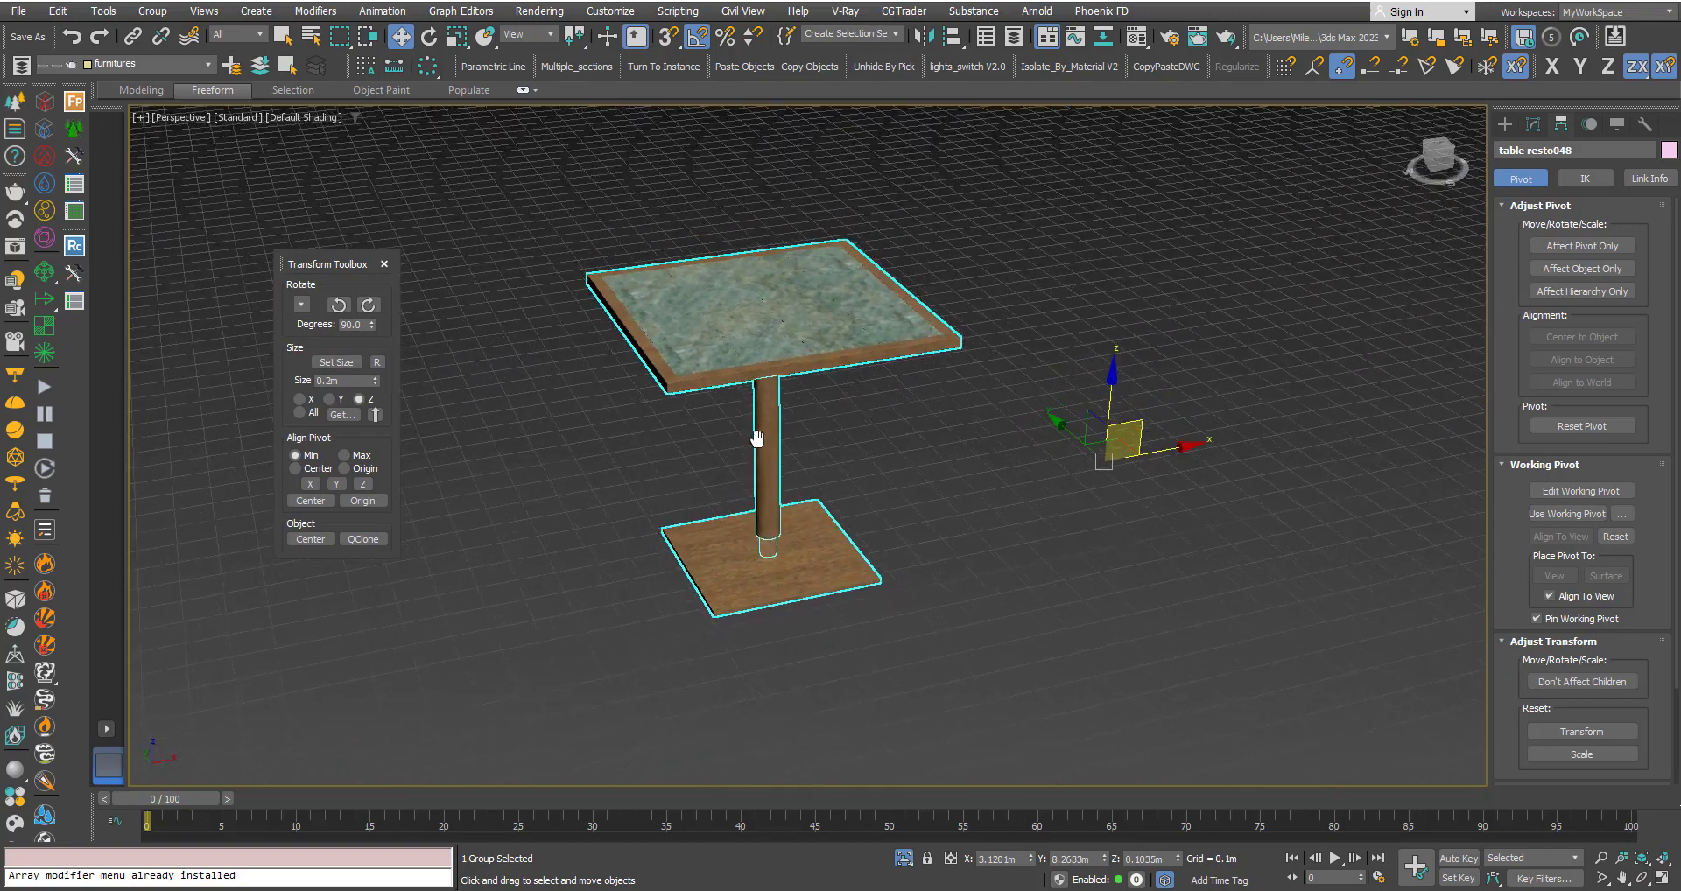
left_click(310, 501)
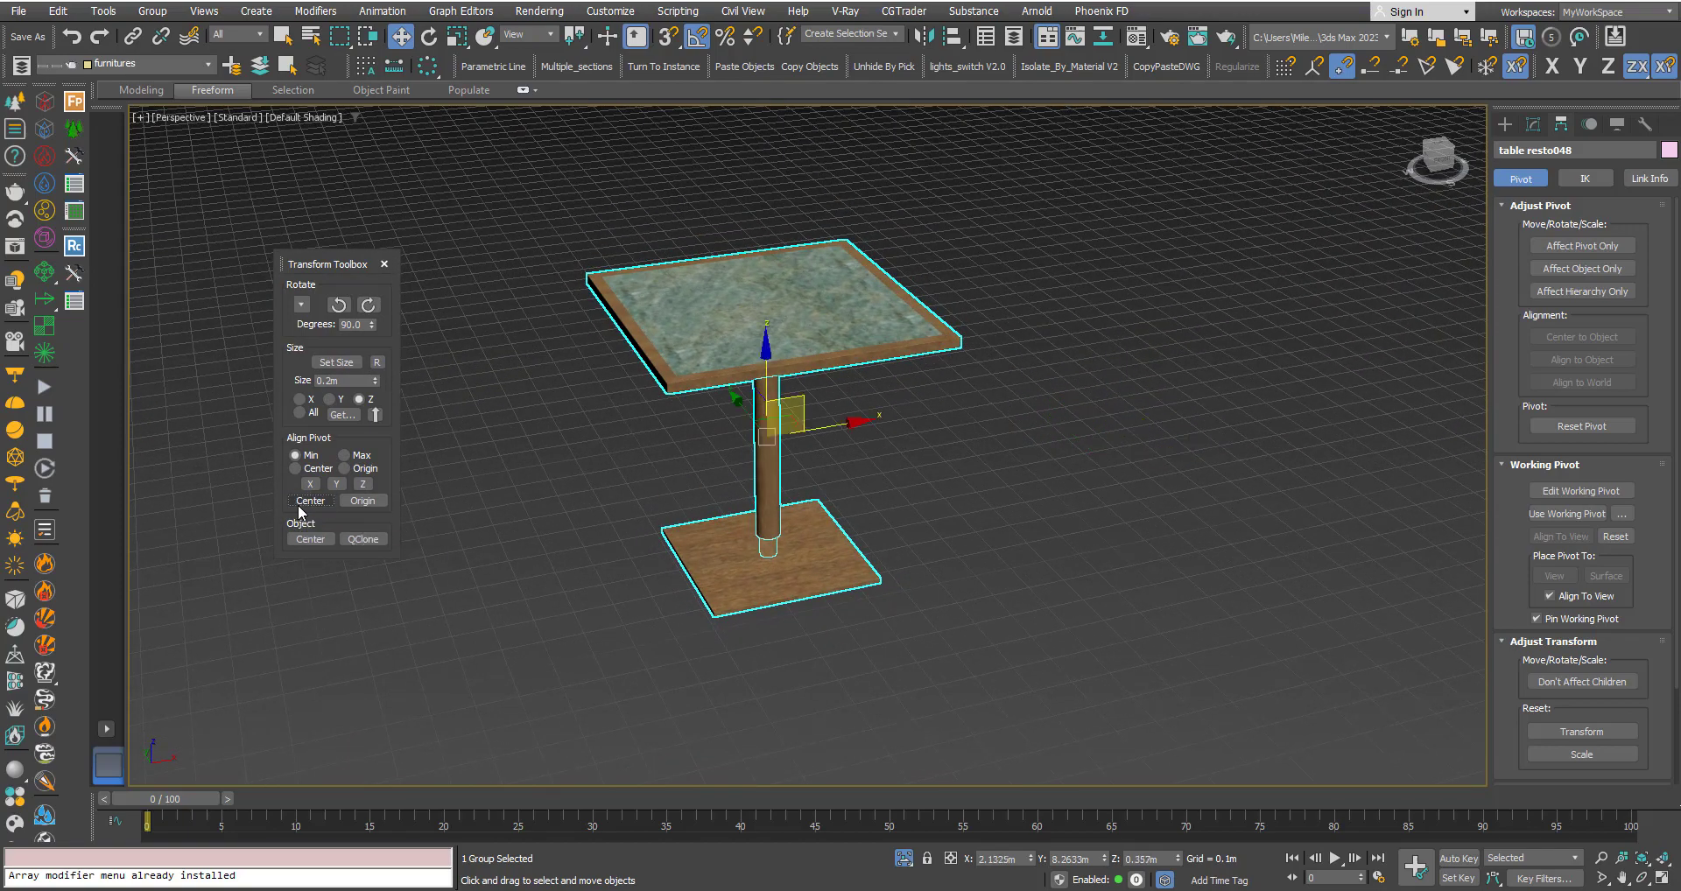
Step: Examine the pivot's placement on the table from perspective, top and front views
mouse_move(793, 416)
middle_mouse_down("alt")
mouse_move(788, 401)
mouse_move(849, 387)
mouse_move(819, 429)
middle_mouse_up("alt")
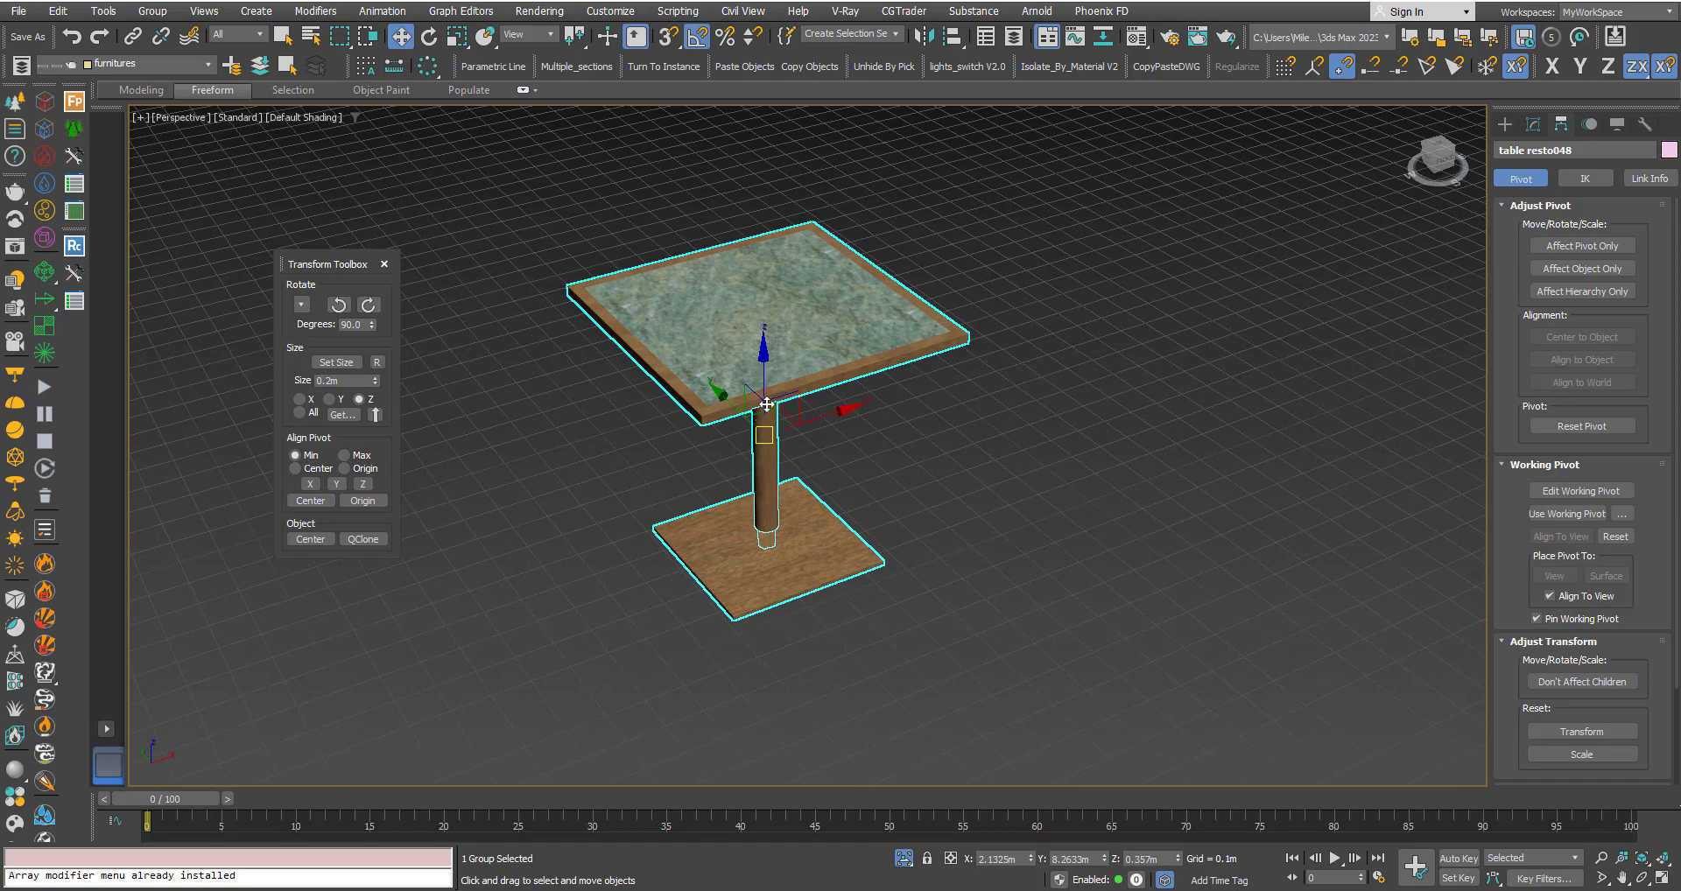
mouse_move(769, 379)
middle_mouse_down()
mouse_move(780, 397)
mouse_move(751, 374)
mouse_move(778, 395)
middle_mouse_up()
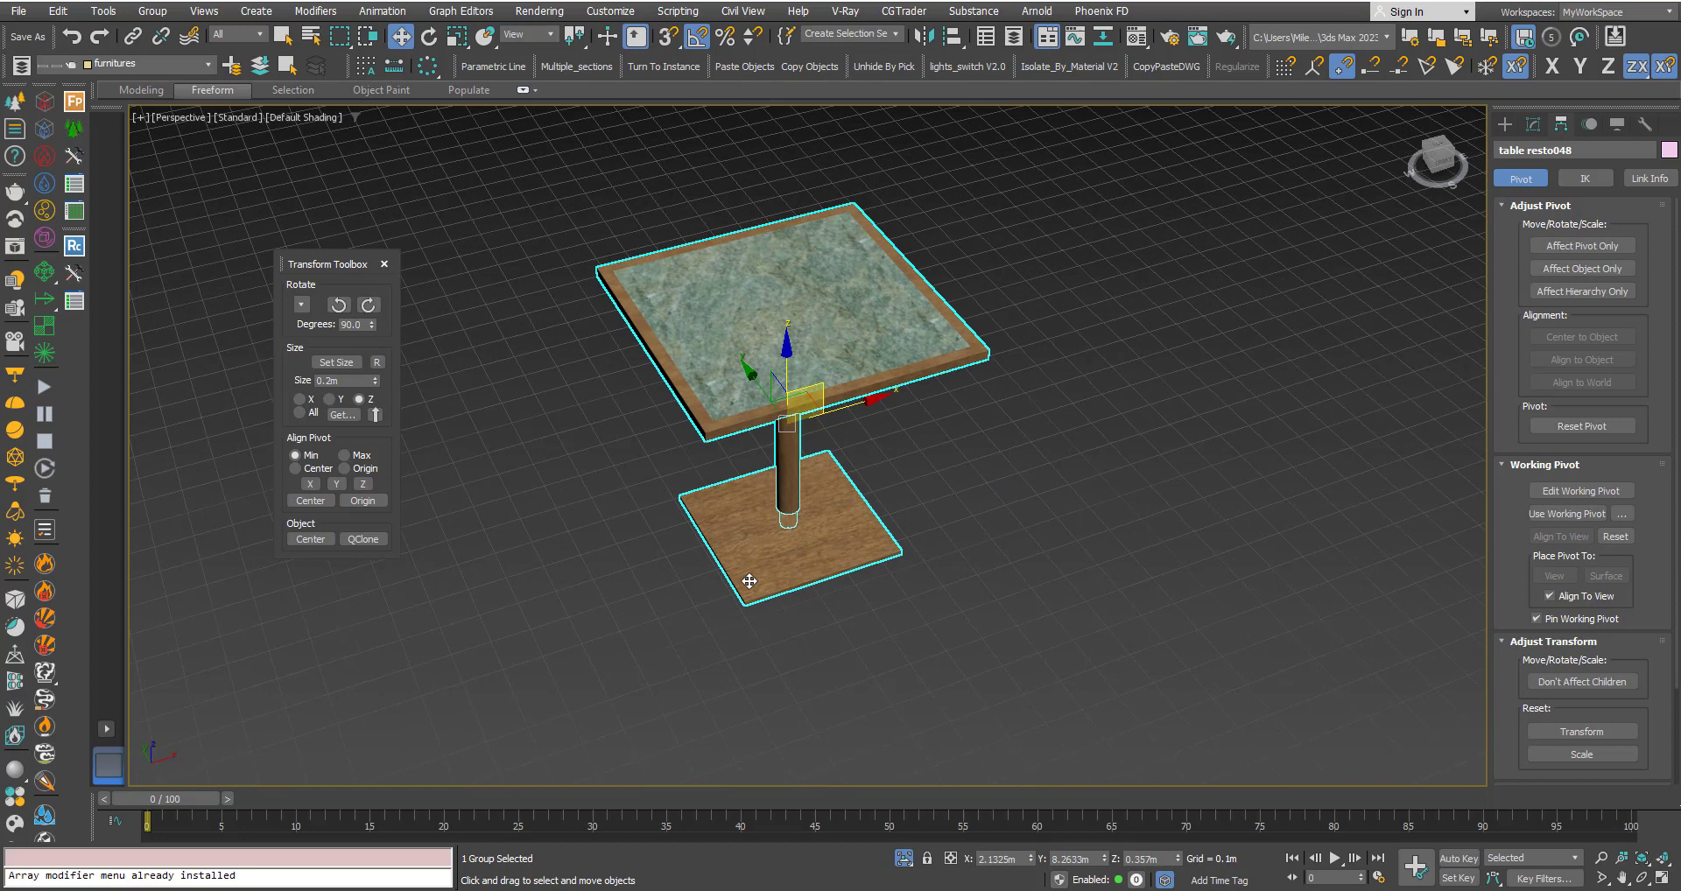
middle_click_drag(750, 581, 714, 380, "alt")
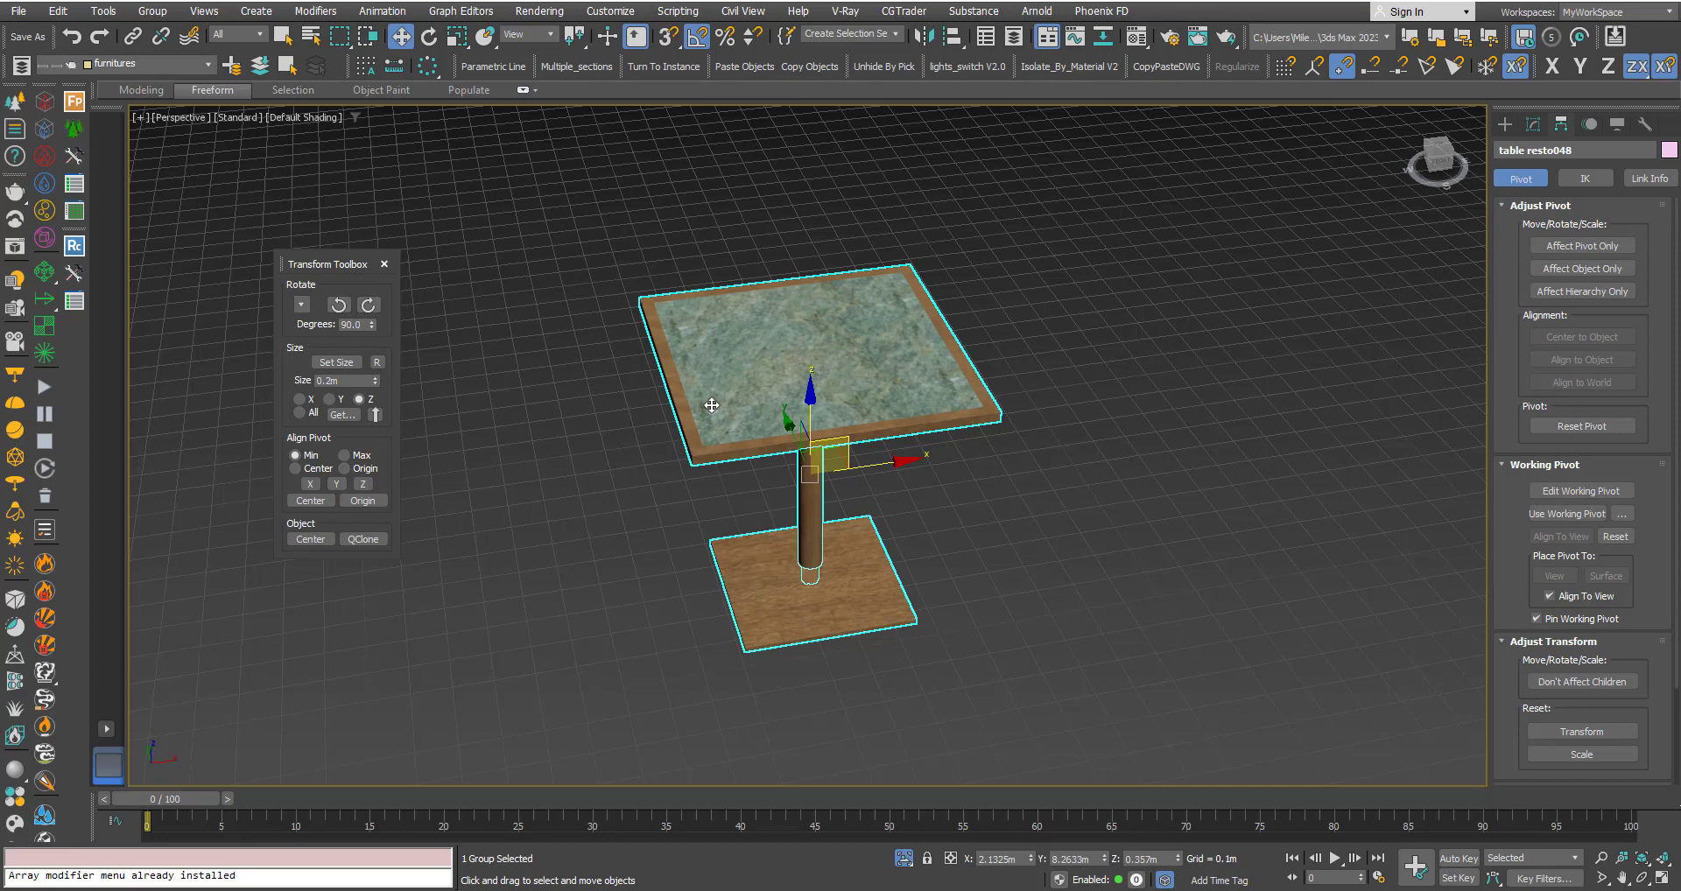
middle_click_drag(712, 405, 722, 363)
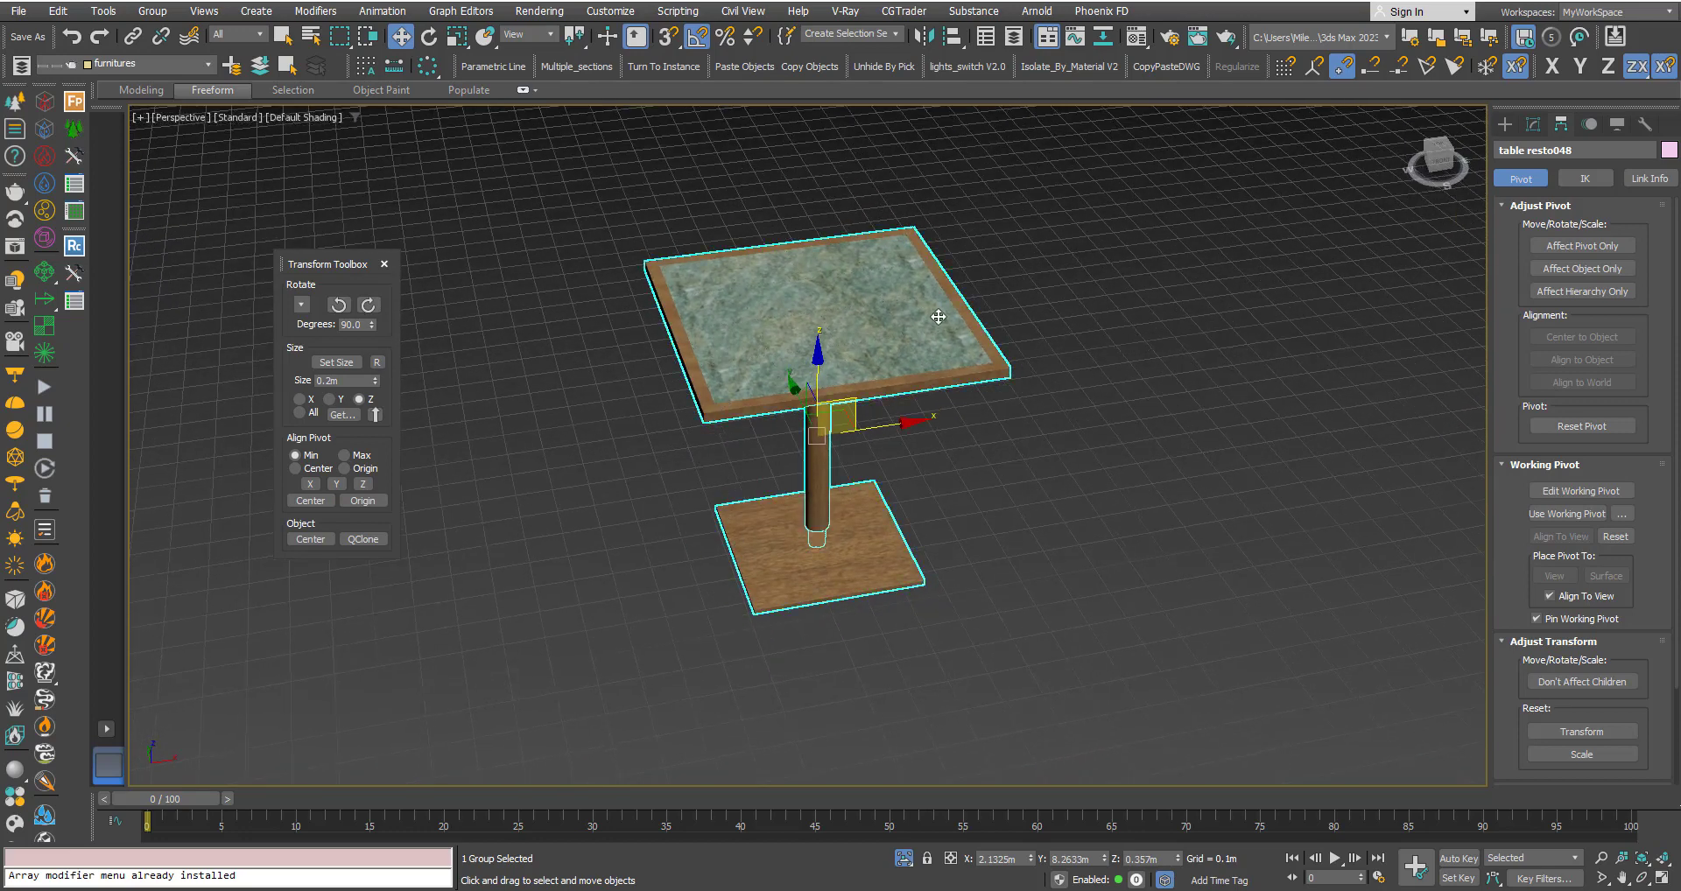
middle_click_drag(747, 492, 748, 513)
key("t")
scroll(746, 623, "up", 8)
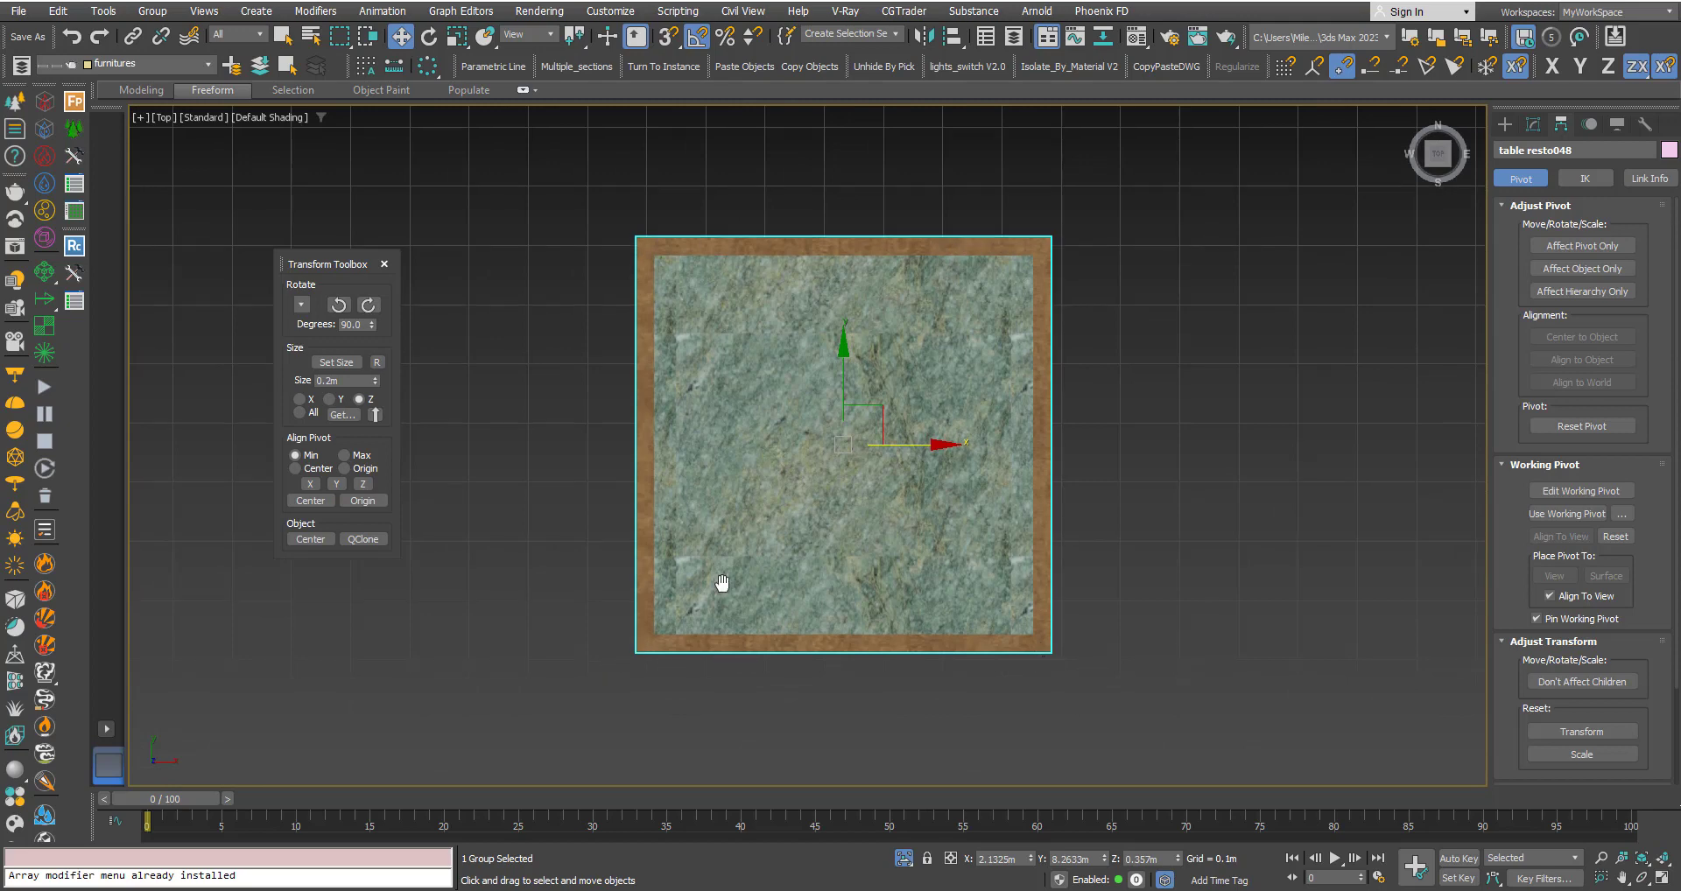
key("f")
key("z")
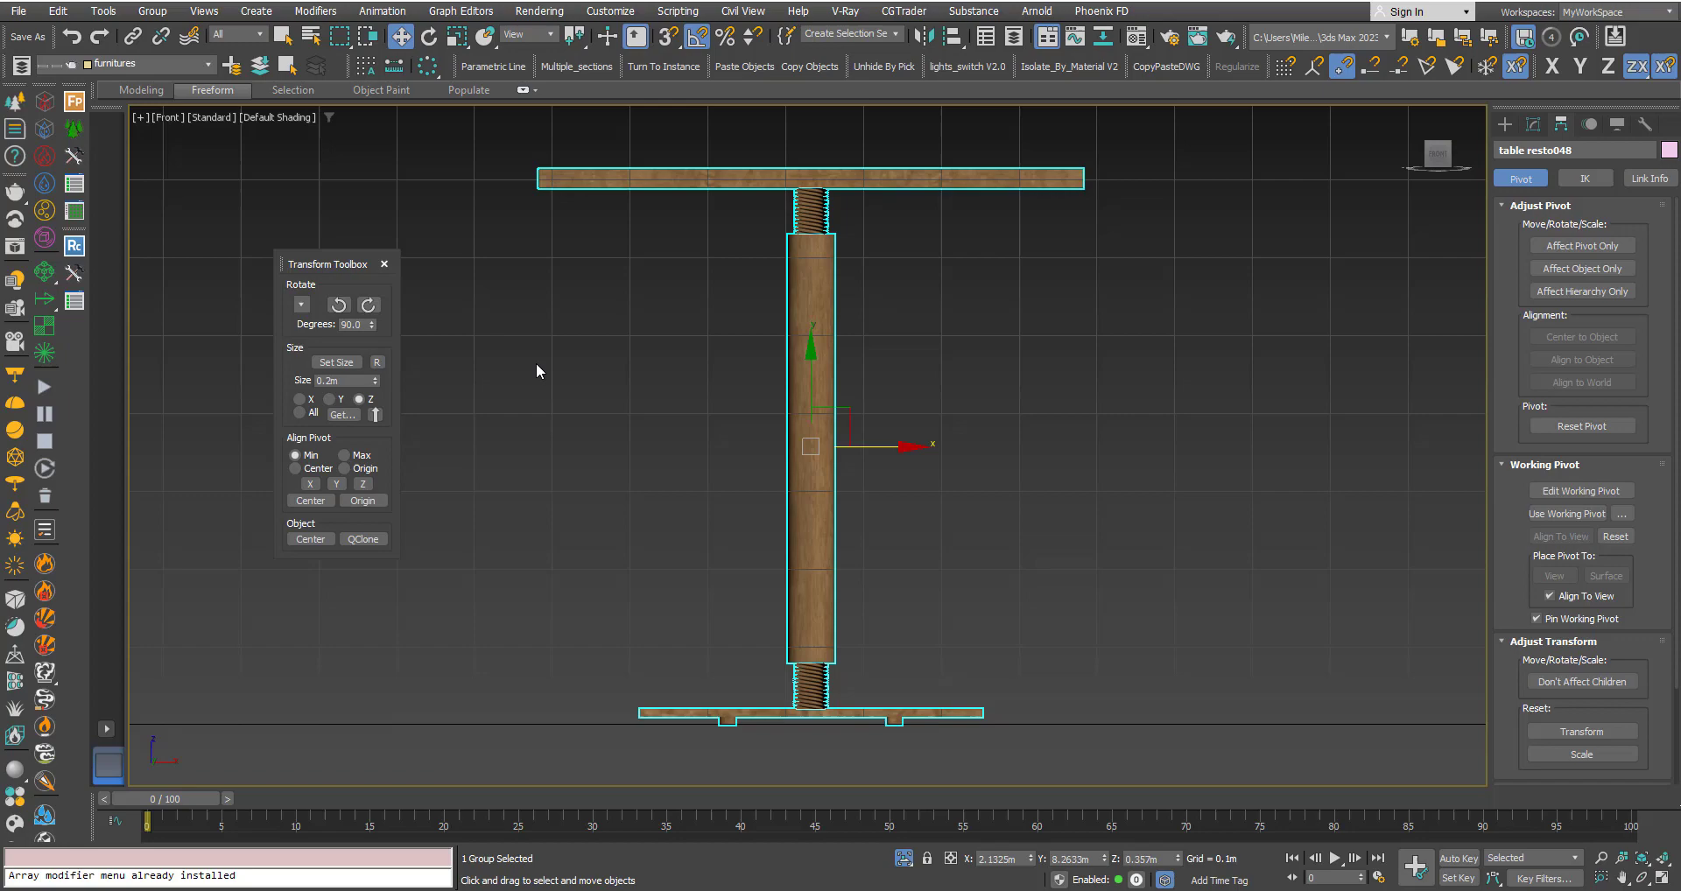
key("p")
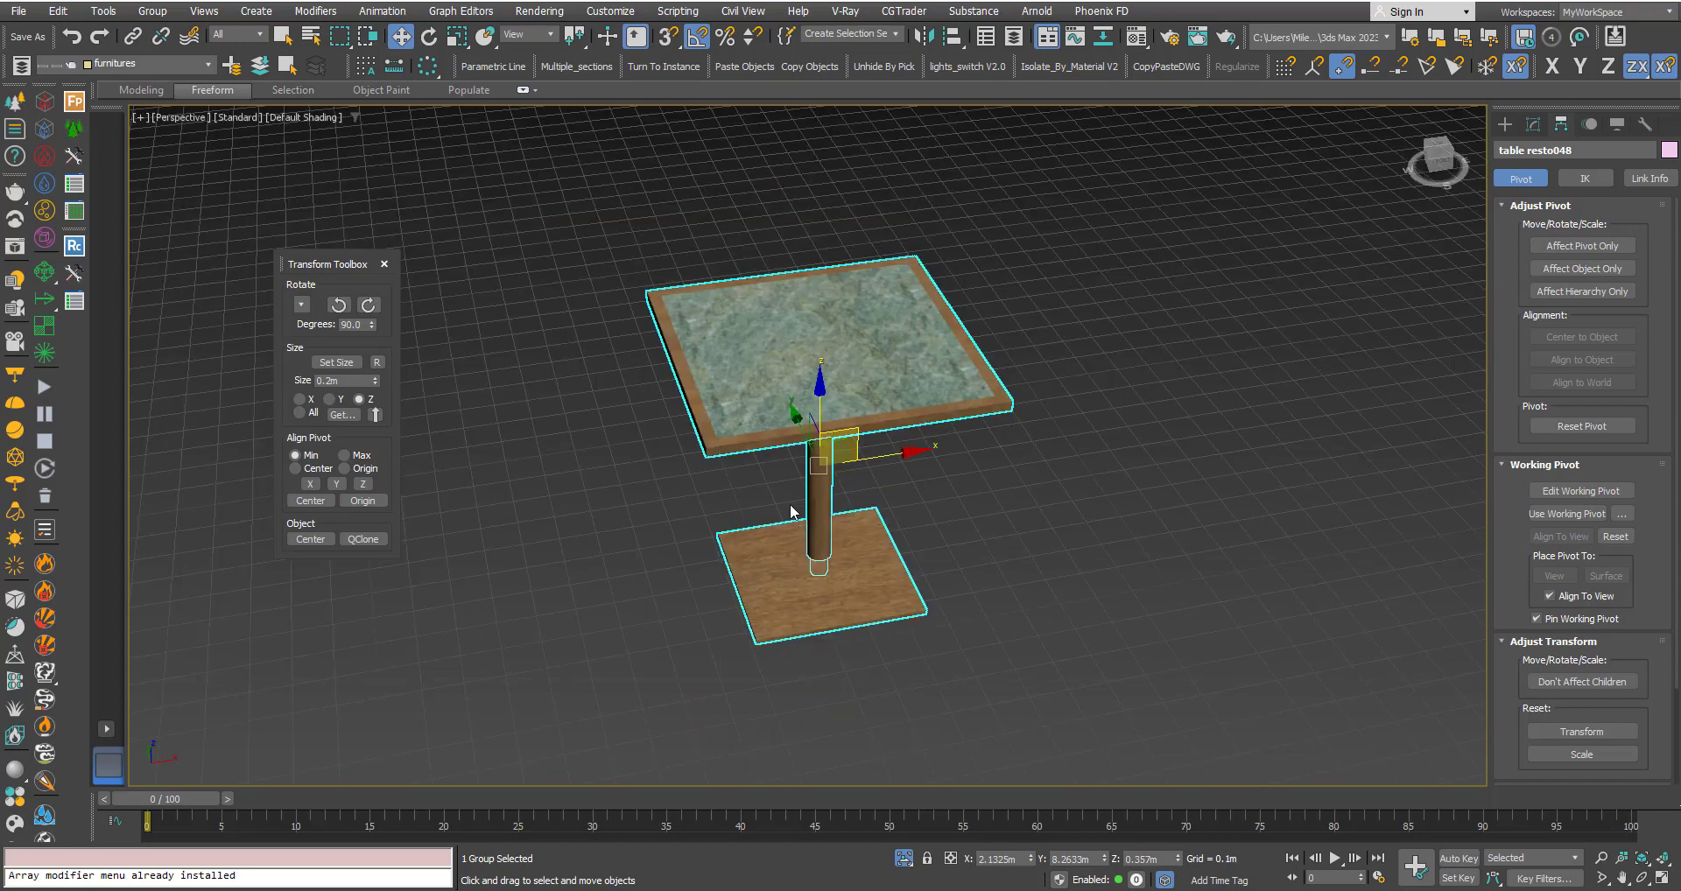
Step: Align the table's pivot to its minimum extent on the X axis
middle_click_drag(790, 512, 856, 427)
scroll(803, 382, "up", 3)
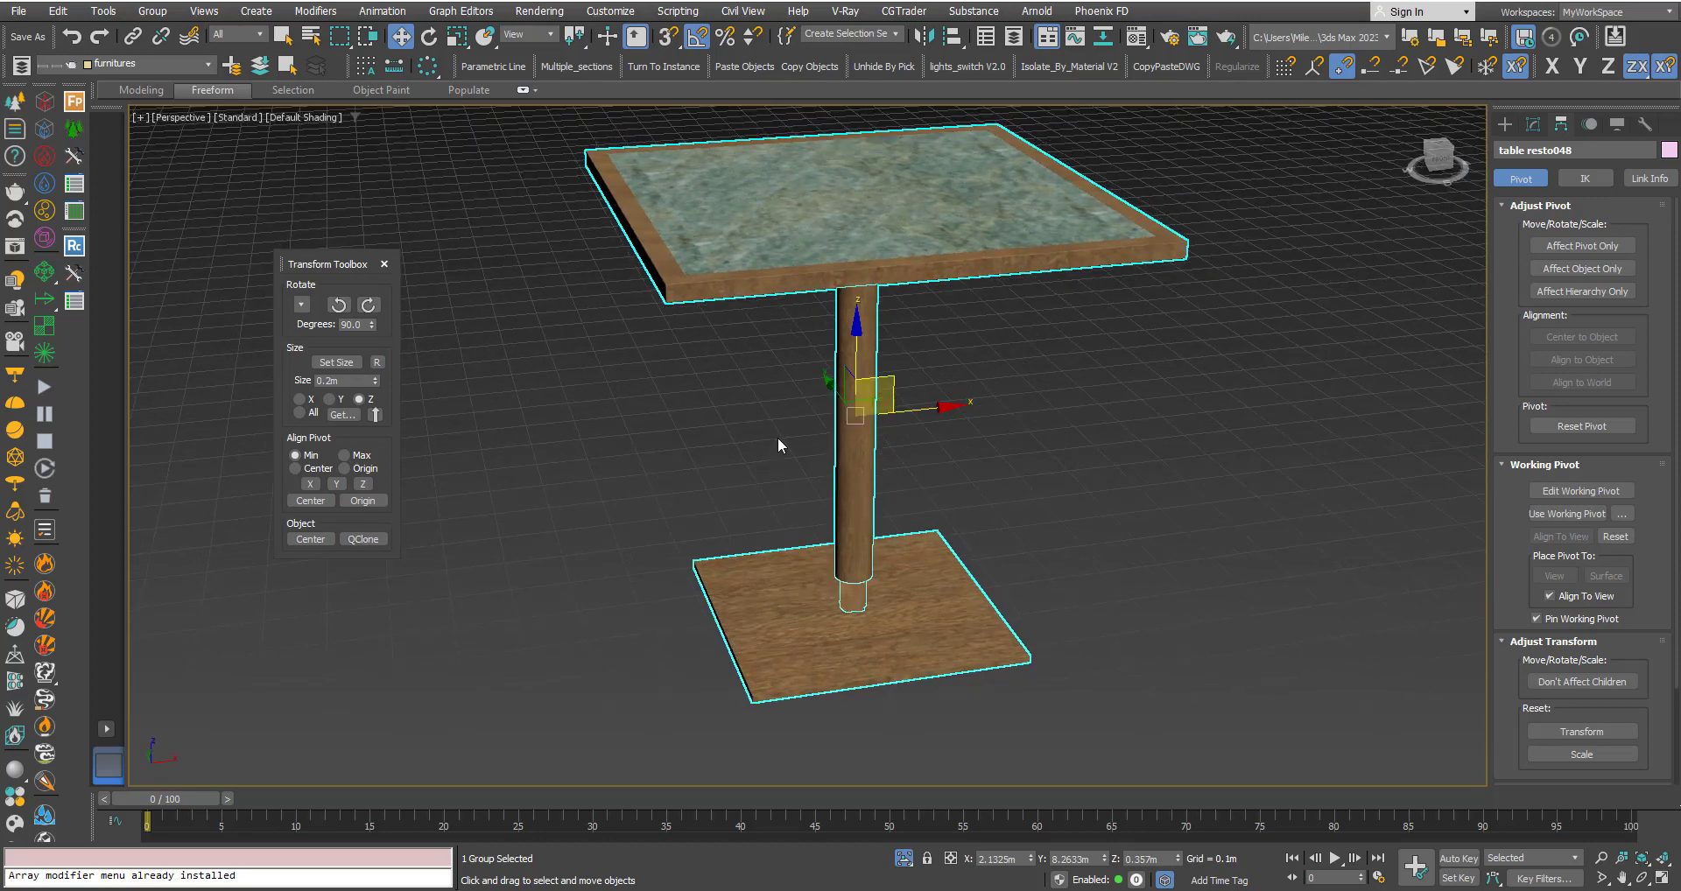
middle_click_drag(687, 430, 734, 425)
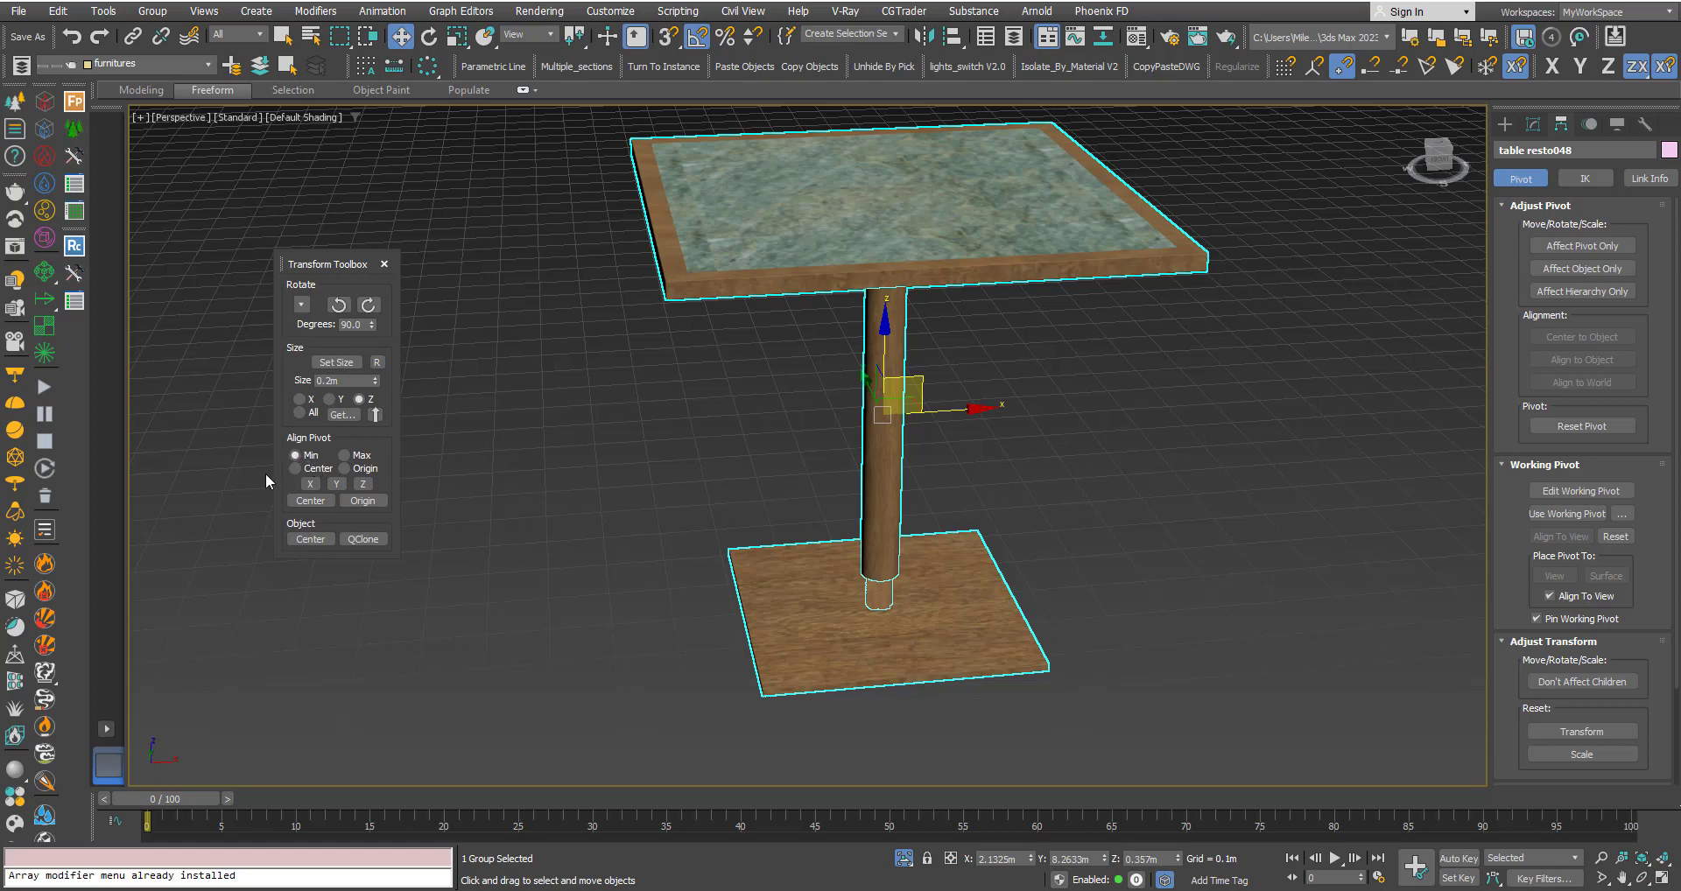
left_click(311, 485)
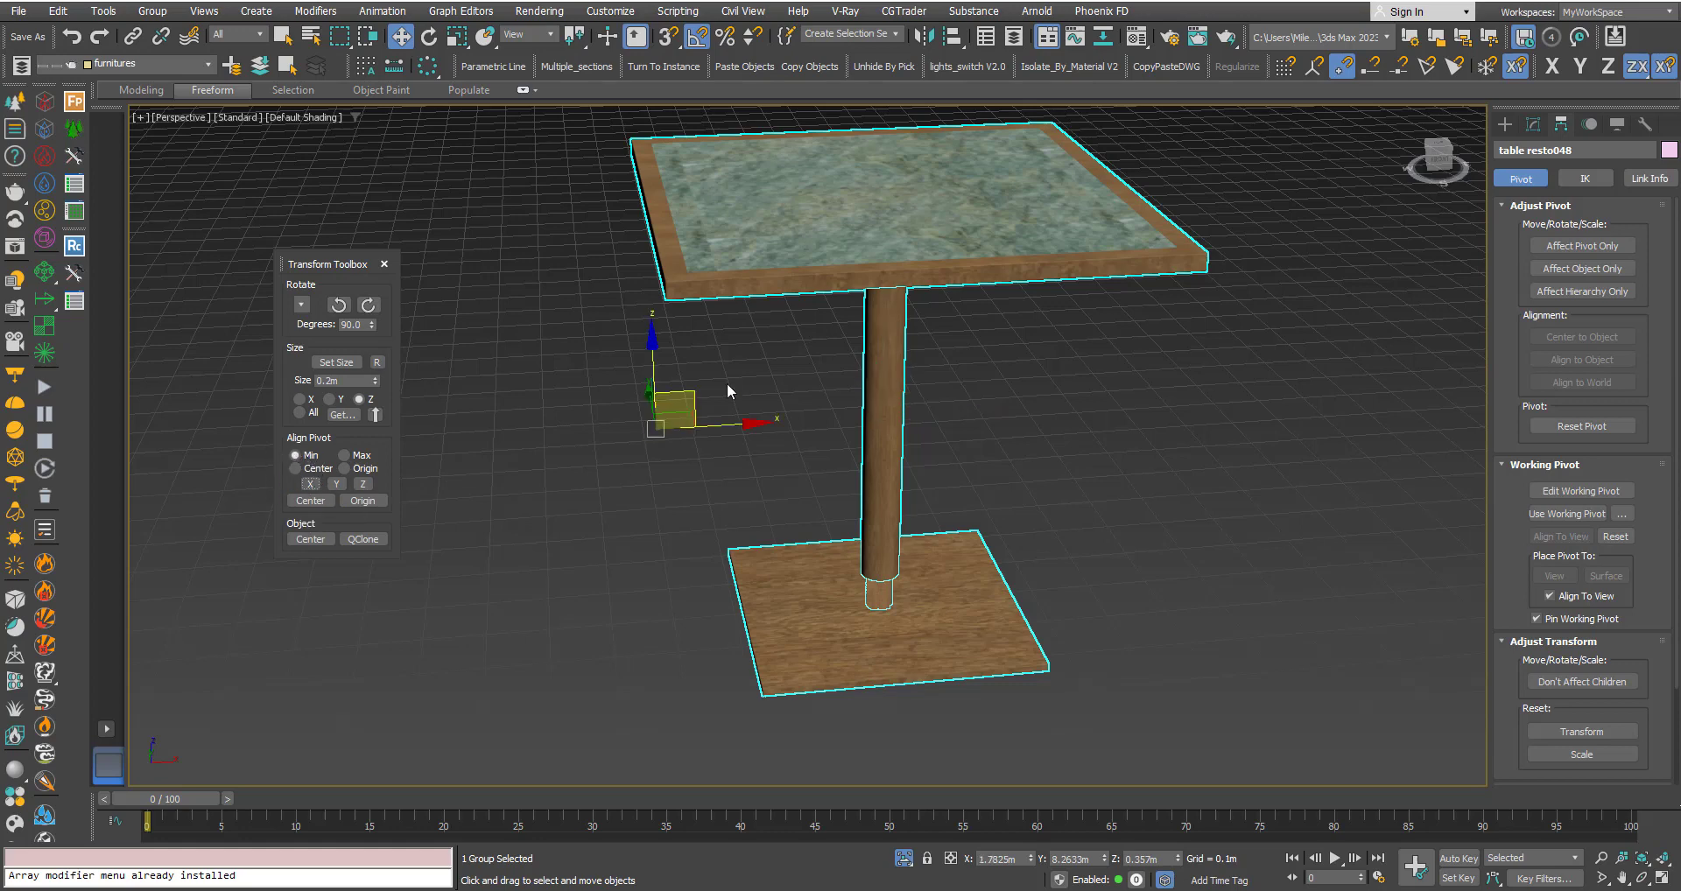
Step: Check the pivot from the top and align it to the table's maximum extent on the X axis
middle_click_drag(760, 349, 776, 348)
key("t")
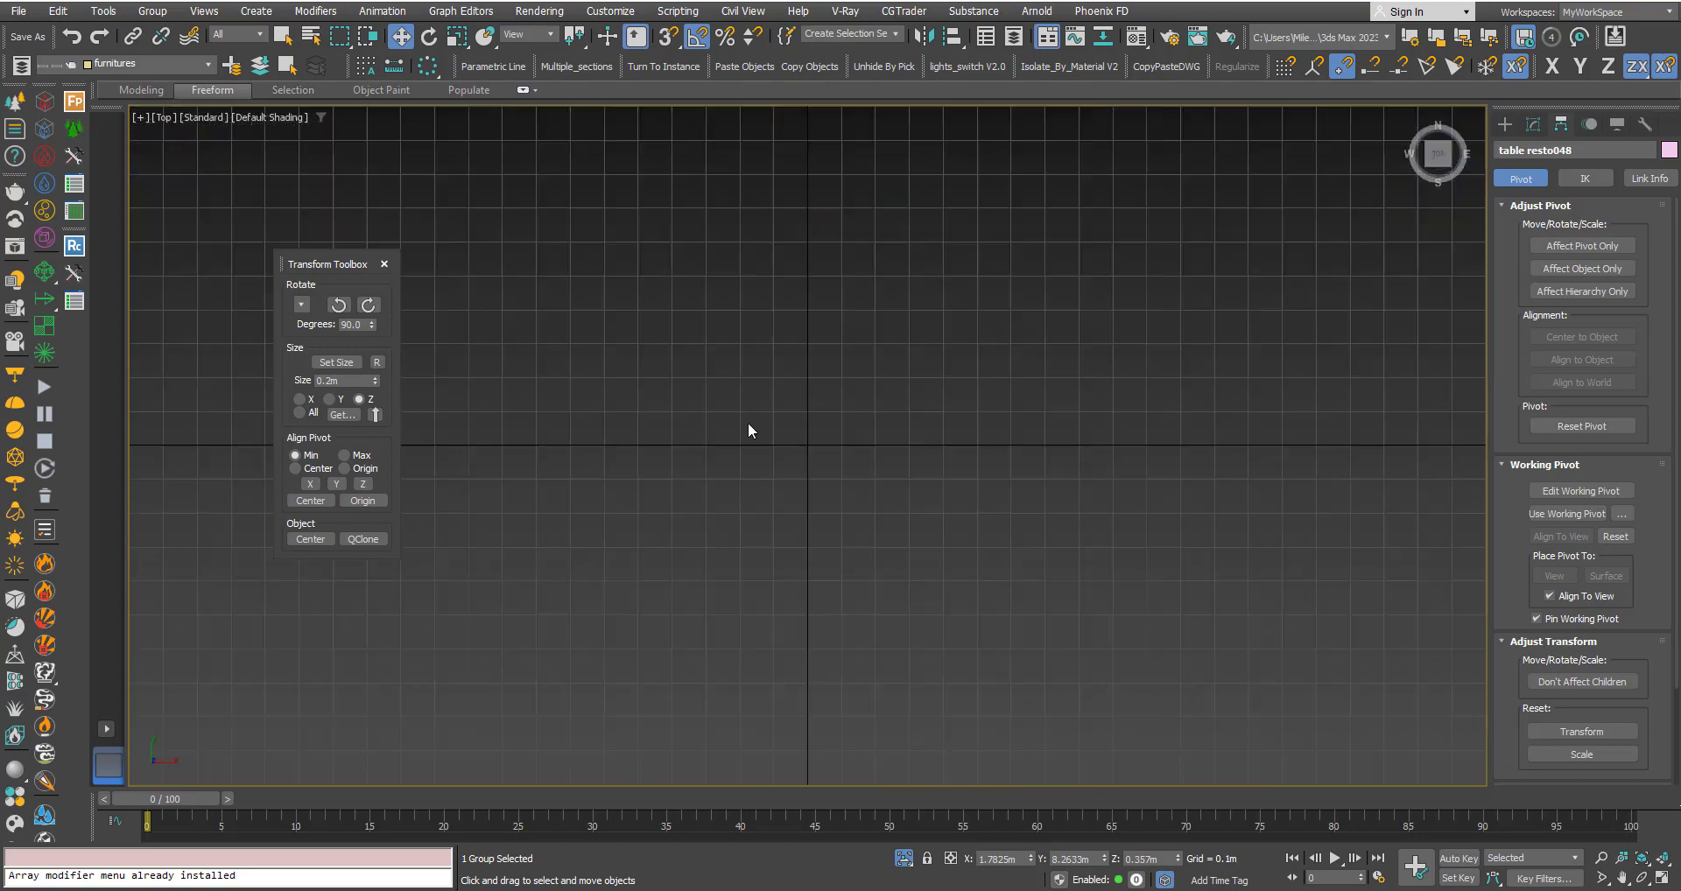
key("z")
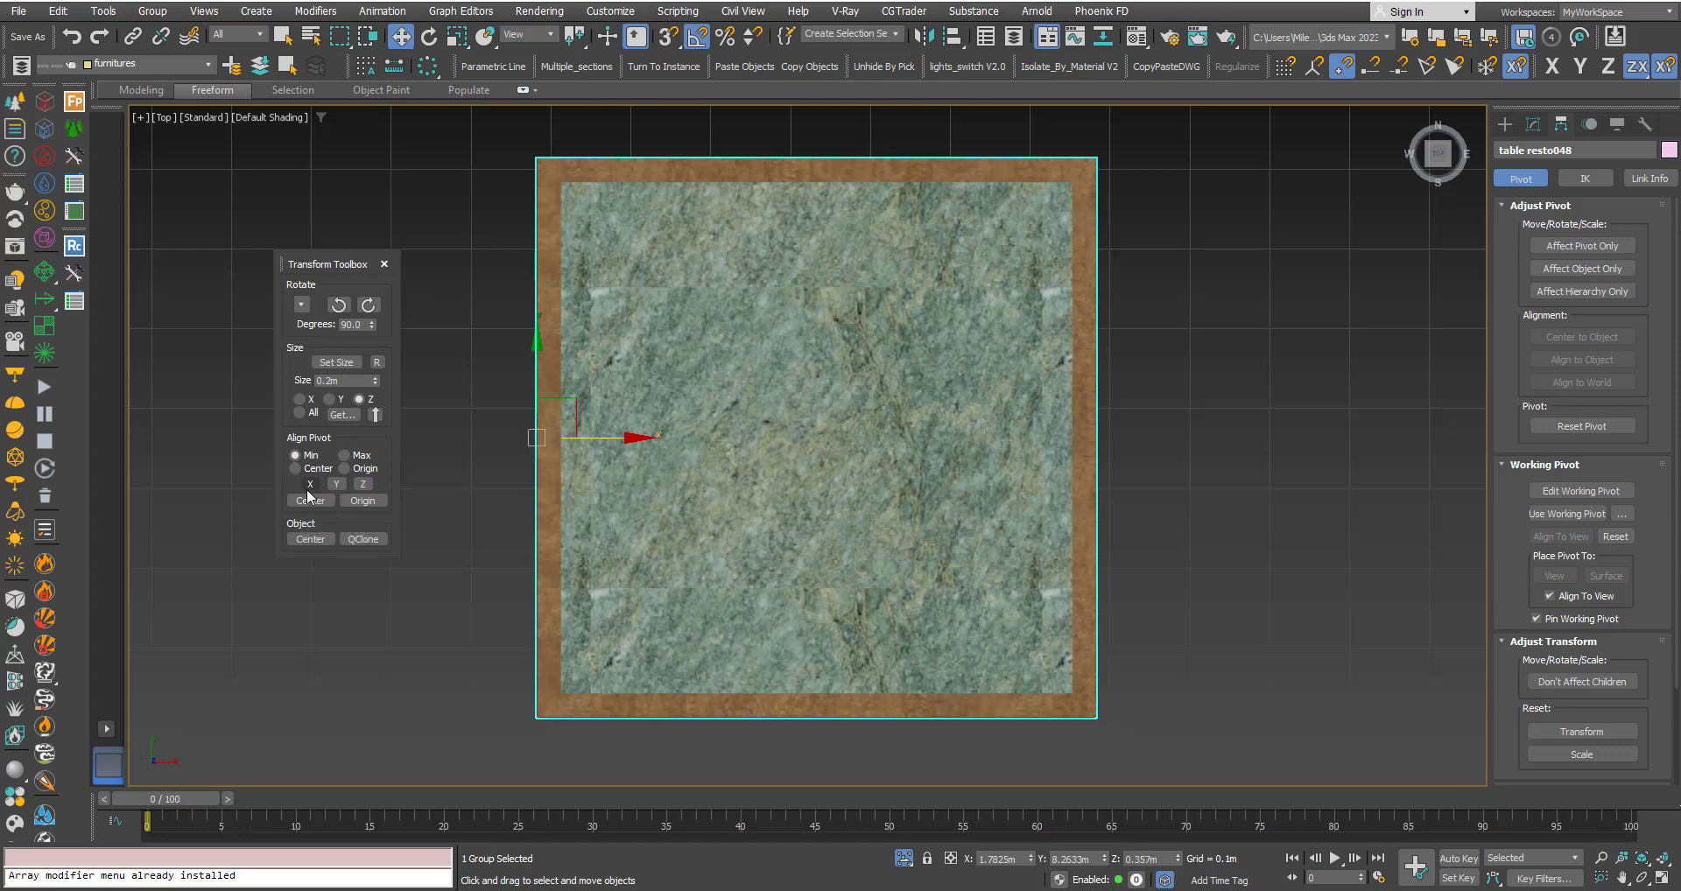
left_click(343, 455)
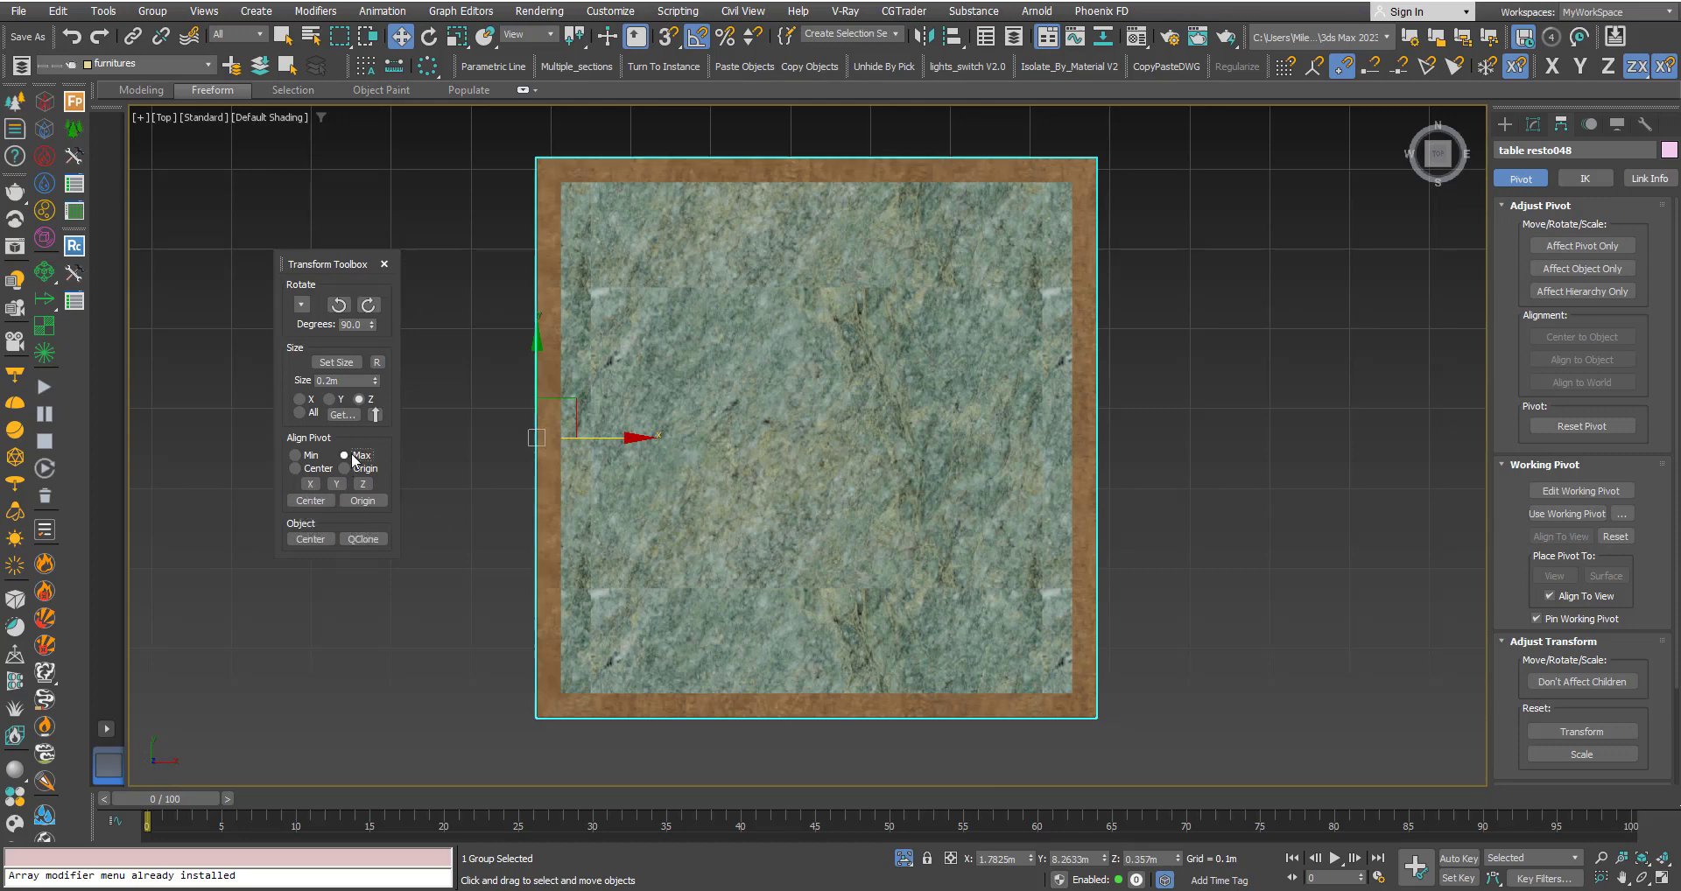
left_click(310, 483)
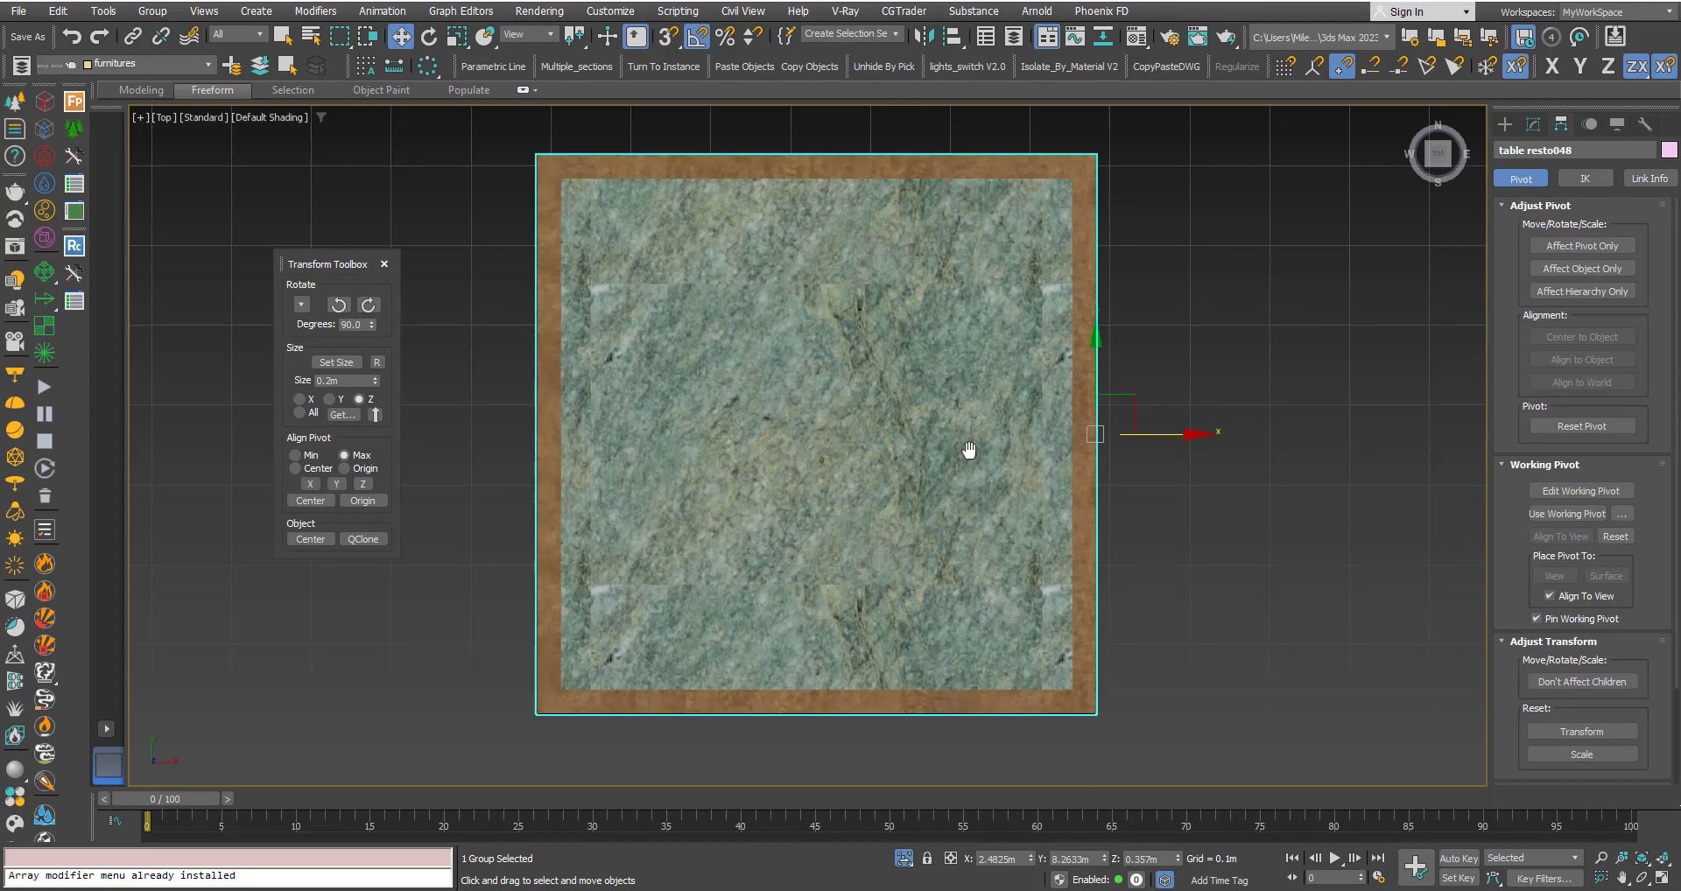
Step: Align the pivot to the table's maximum extent on the Z axis, at tabletop height
key("p")
scroll(850, 477, "down", 5)
left_click_drag(839, 500, 849, 367, "alt")
middle_click_drag(849, 366, 799, 180, "alt")
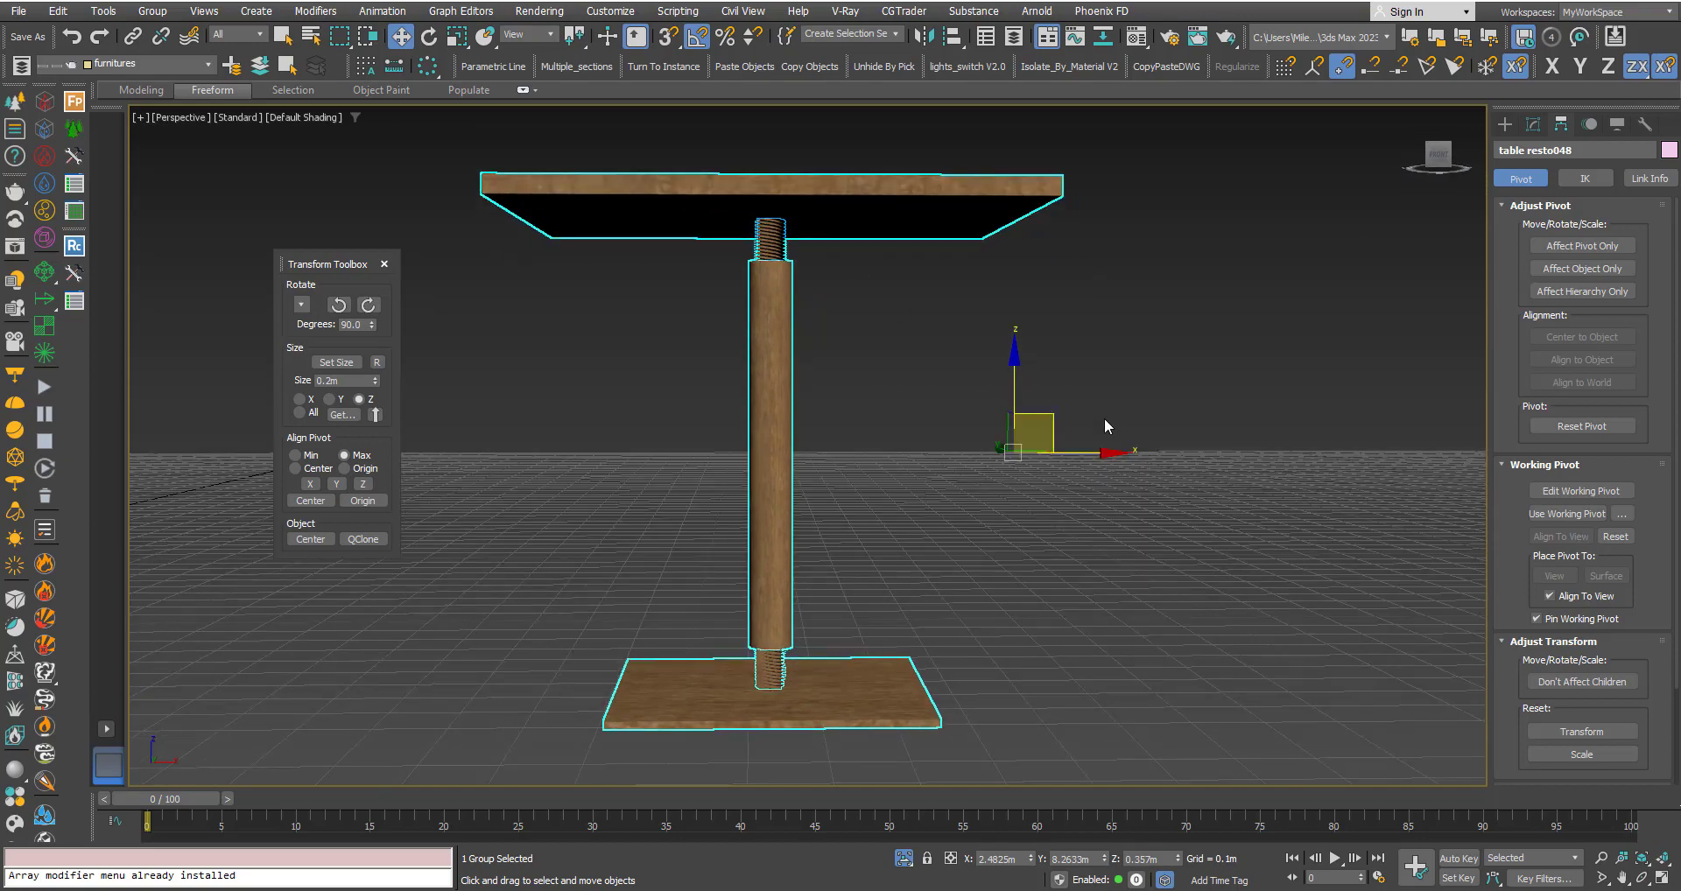
mouse_move(857, 401)
middle_mouse_down("alt")
mouse_move(874, 417)
mouse_move(866, 447)
mouse_move(855, 385)
middle_mouse_up("alt")
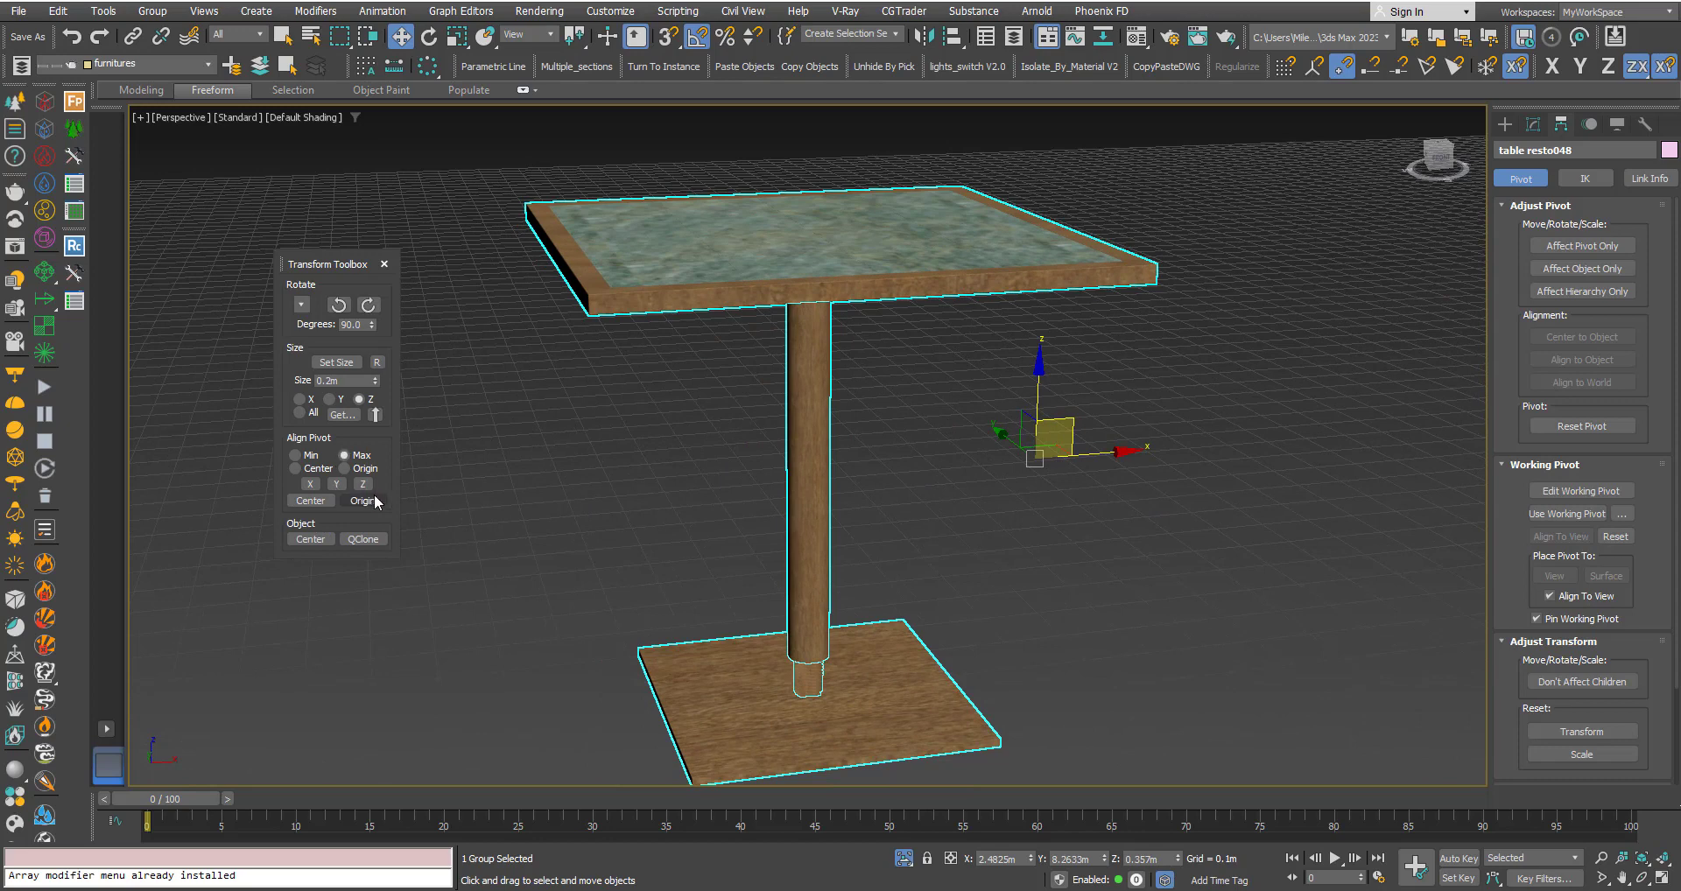
left_click(362, 484)
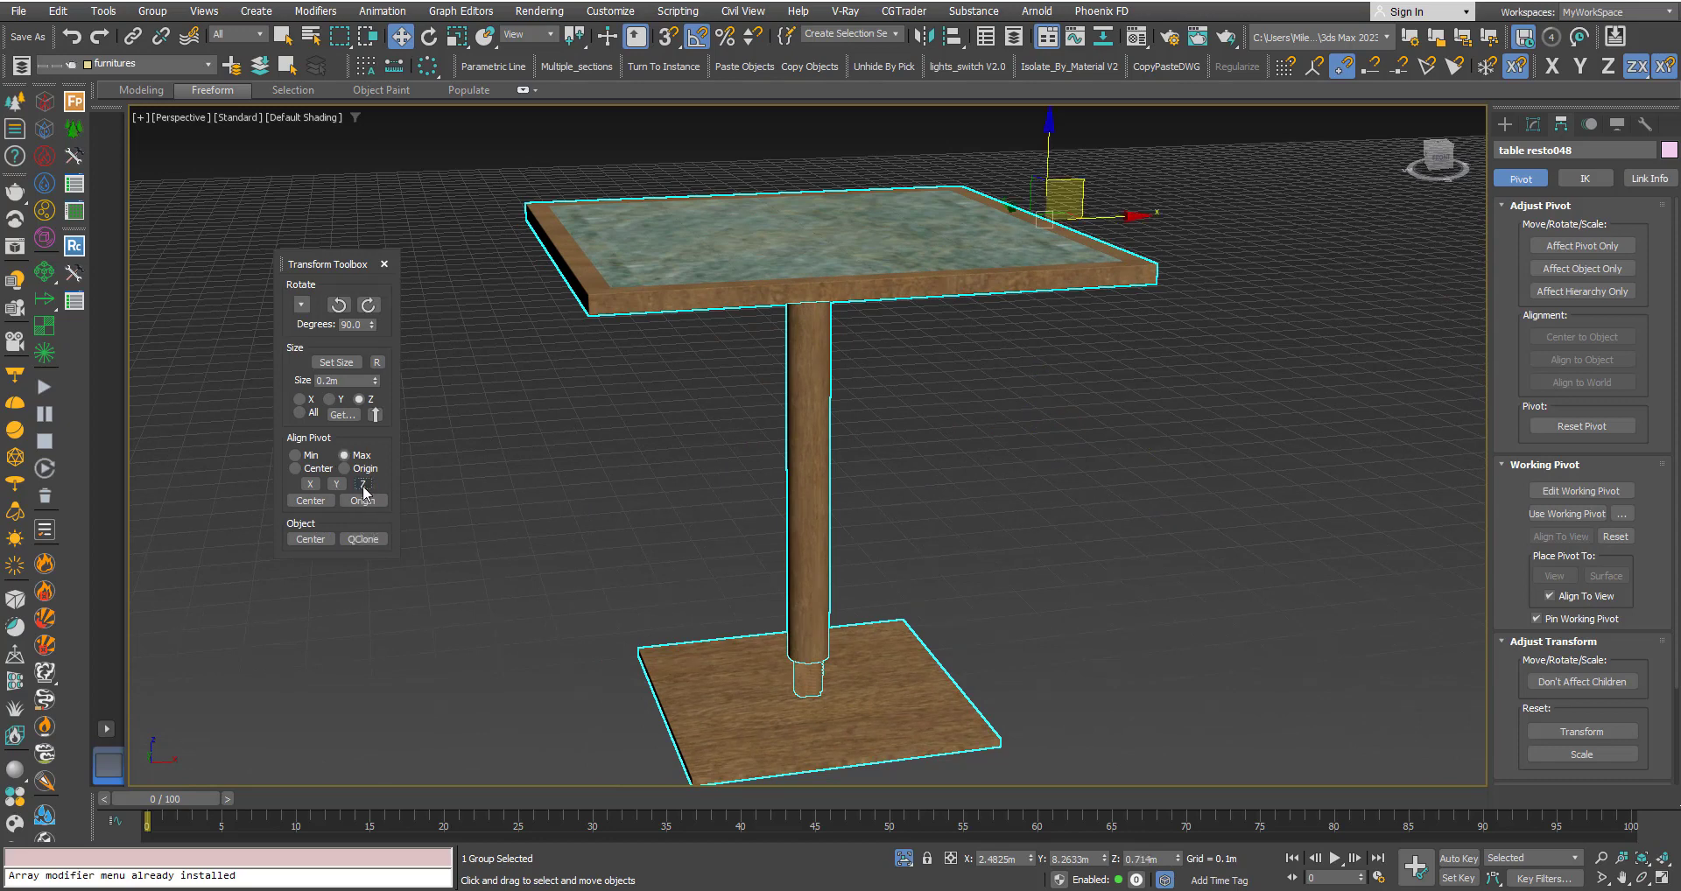
middle_click_drag(988, 322, 991, 251, "alt")
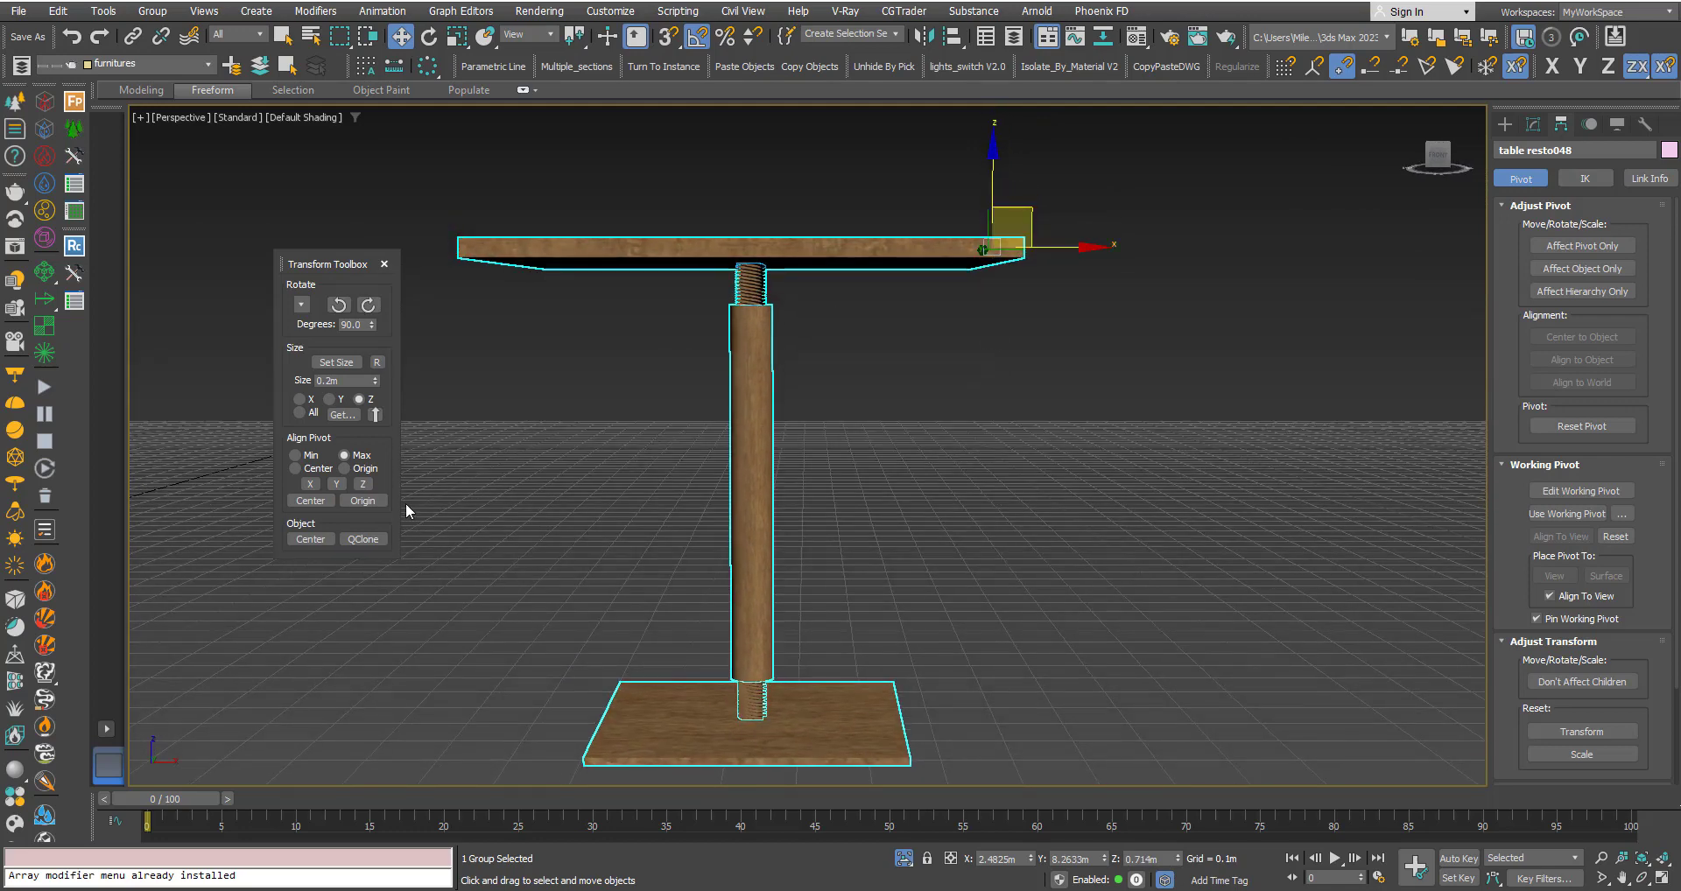
Step: Align the pivot to the table's minimum extent on the Z axis and check it against the base in front view
left_click(296, 456)
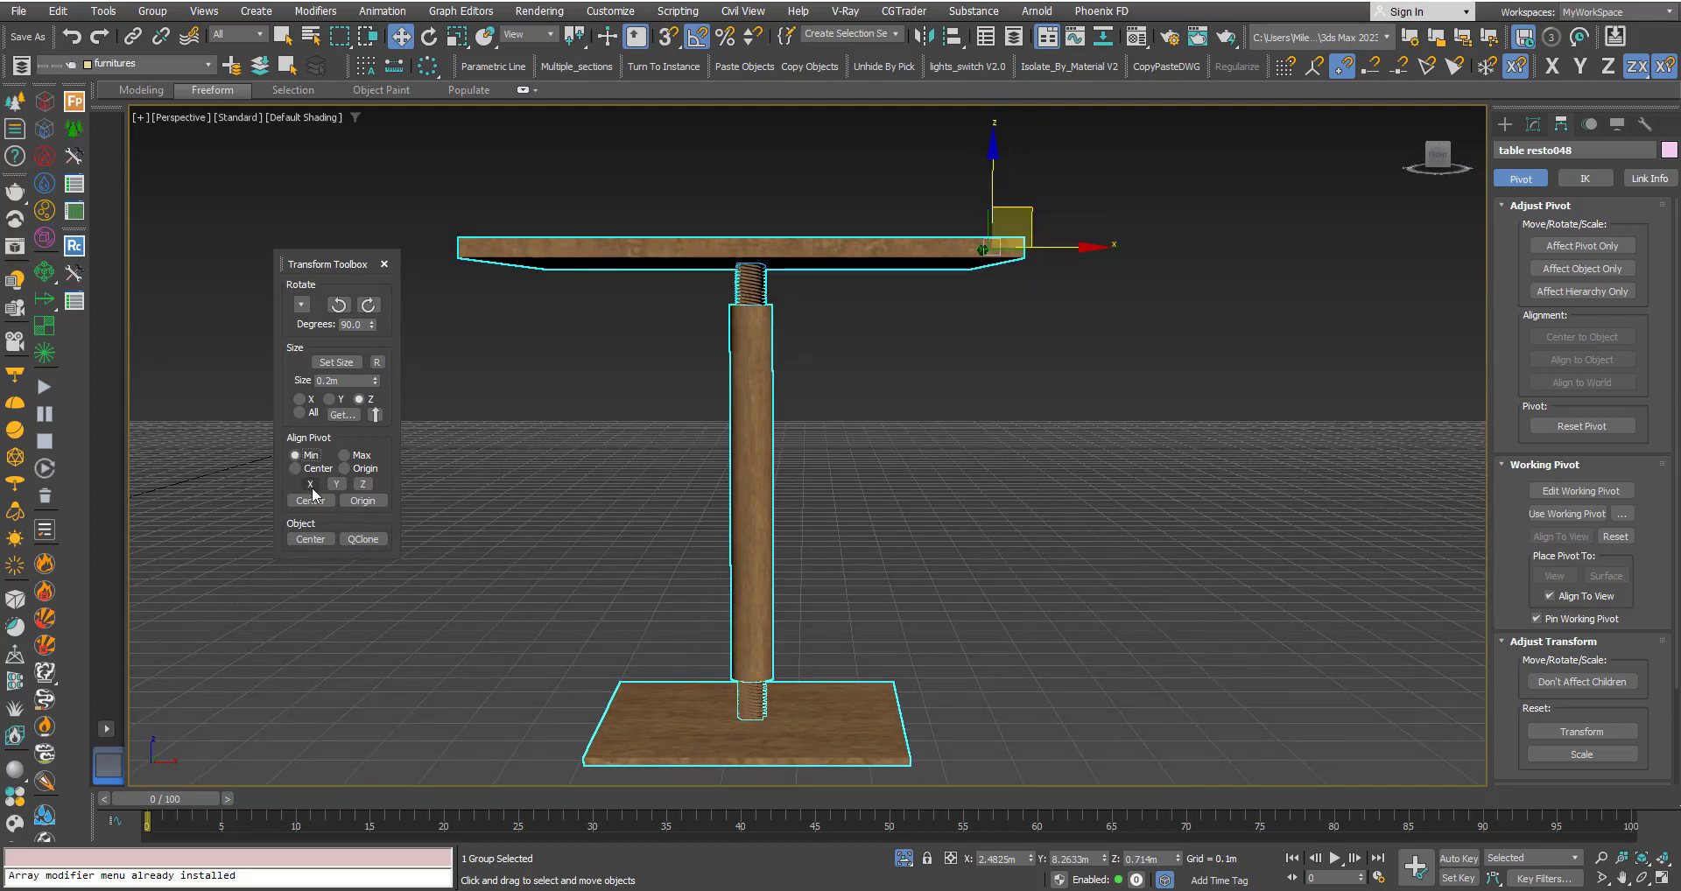
left_click(363, 484)
middle_click_drag(790, 554, 796, 529, "alt")
key("f")
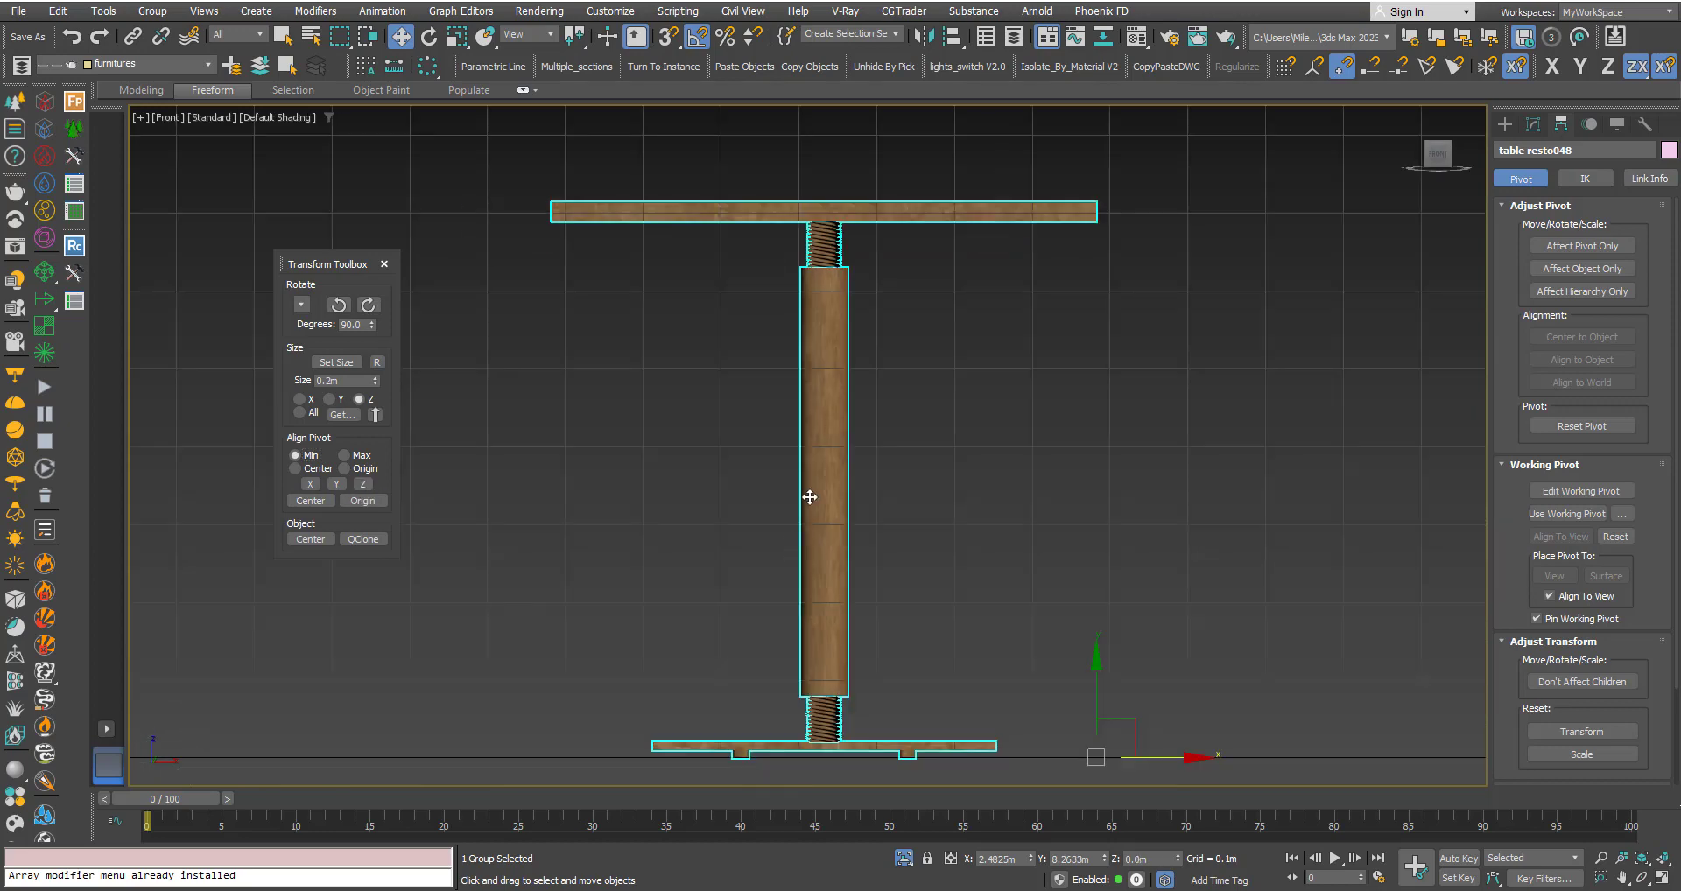
scroll(809, 496, "down", 3)
scroll(936, 657, "up", 5)
scroll(848, 582, "up", 2)
middle_click_drag(848, 582, 1140, 555)
scroll(961, 595, "down", 3)
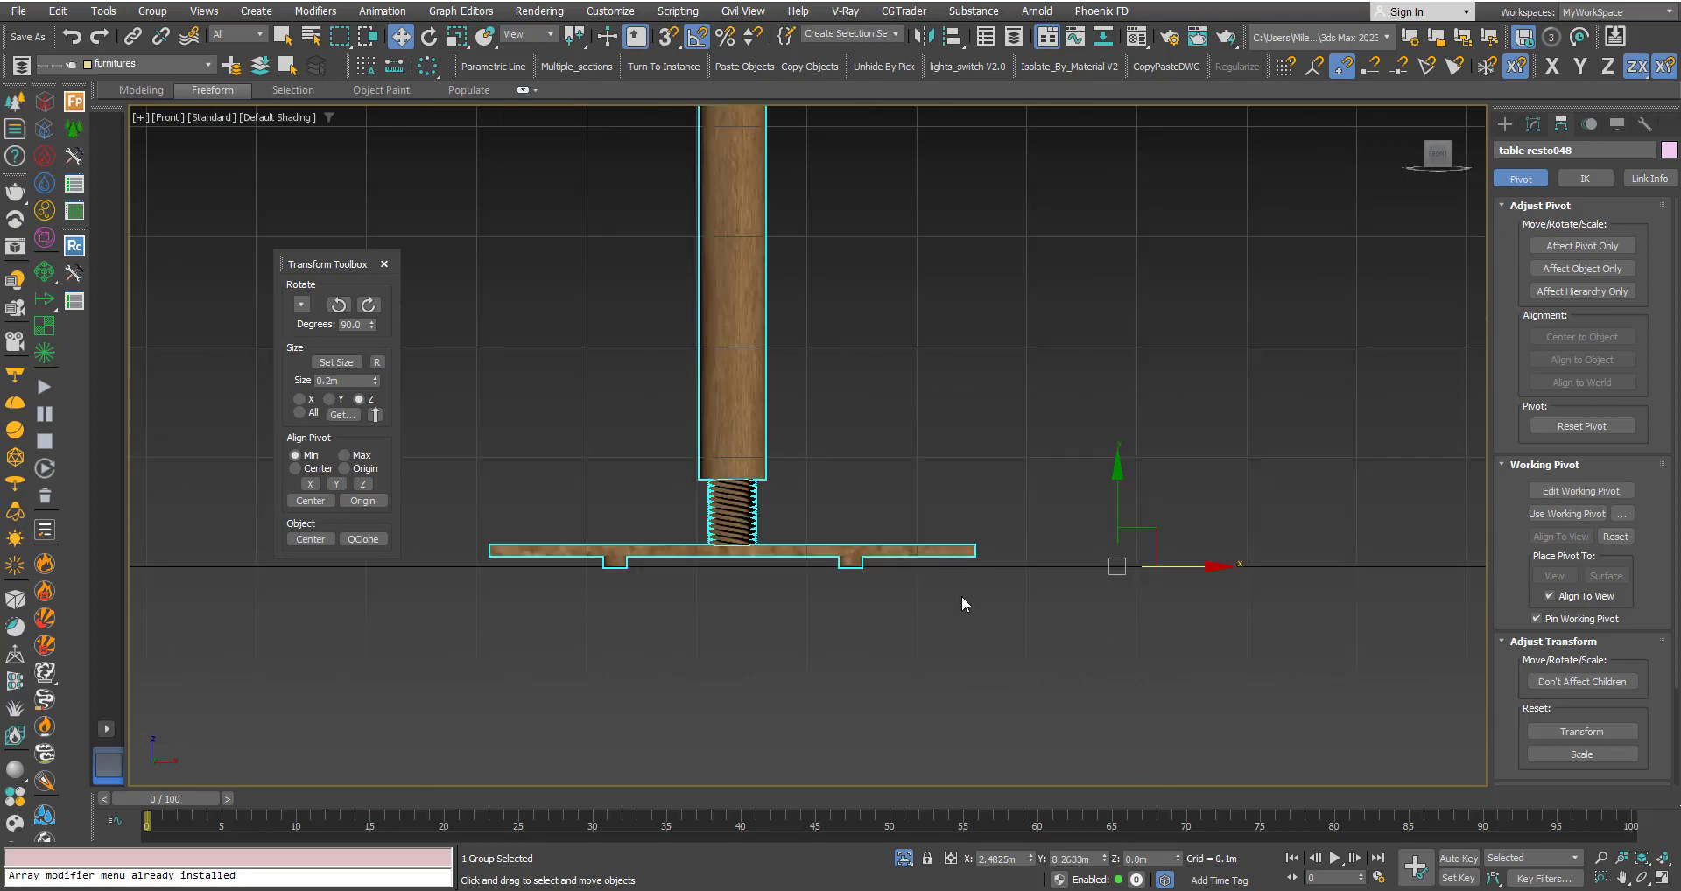
Step: Align the pivot to the table's minimum extent on the Y axis and check its corner position from the top and in perspective
key("p")
middle_click_drag(843, 580, 886, 529)
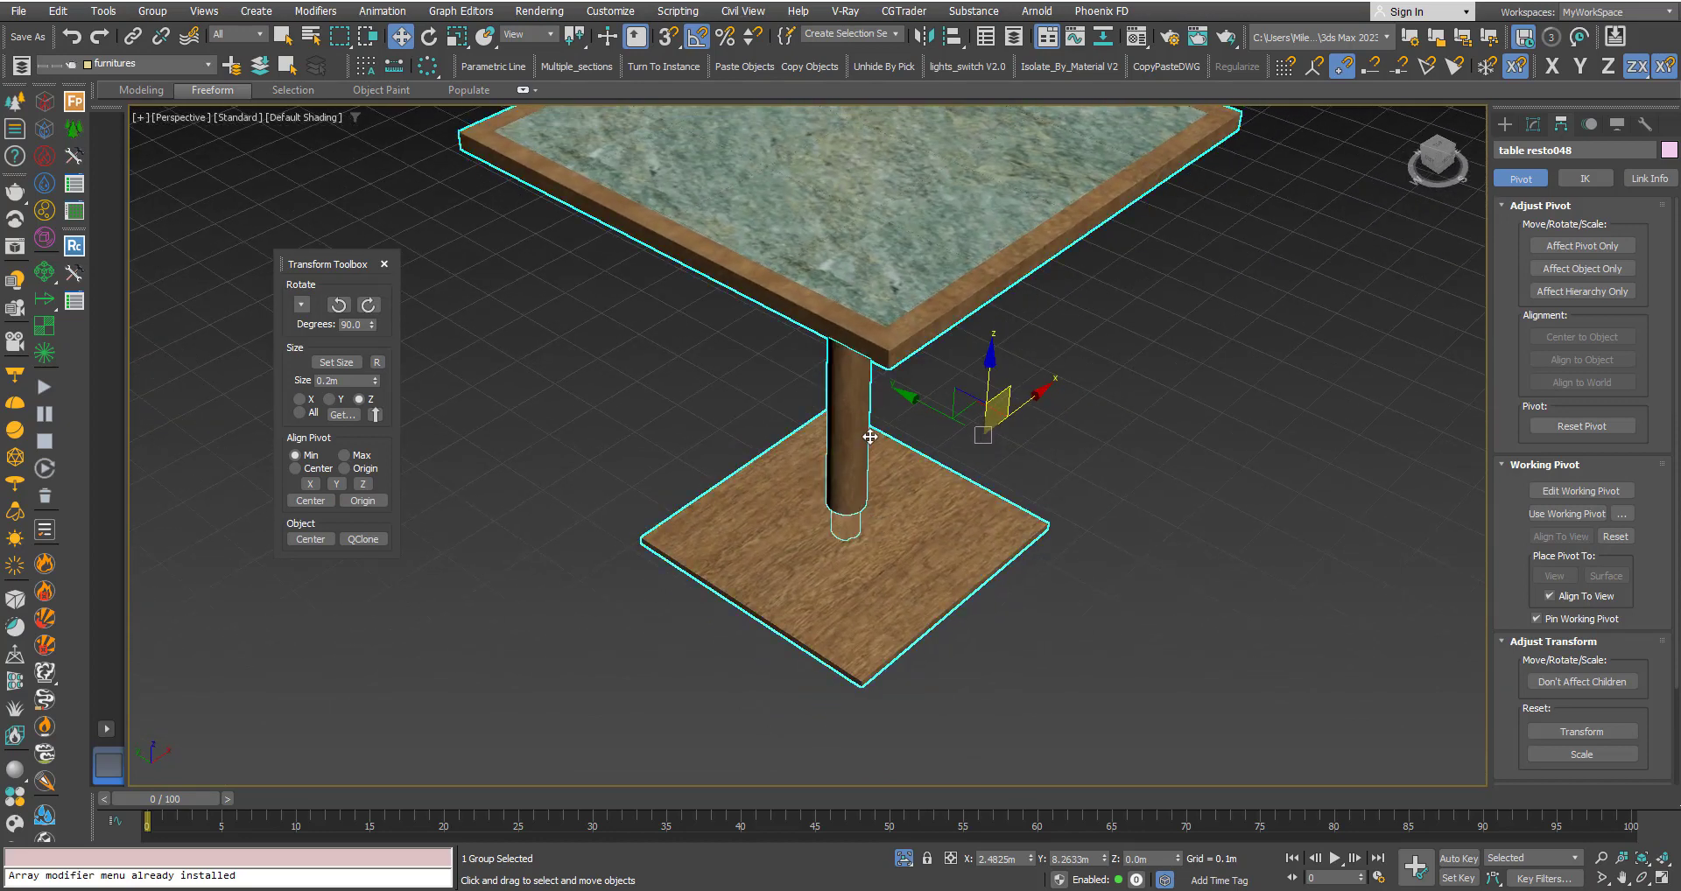
left_click(336, 486)
mouse_move(914, 536)
middle_mouse_down("alt")
mouse_move(937, 488)
mouse_move(901, 531)
middle_mouse_up("alt")
key("t")
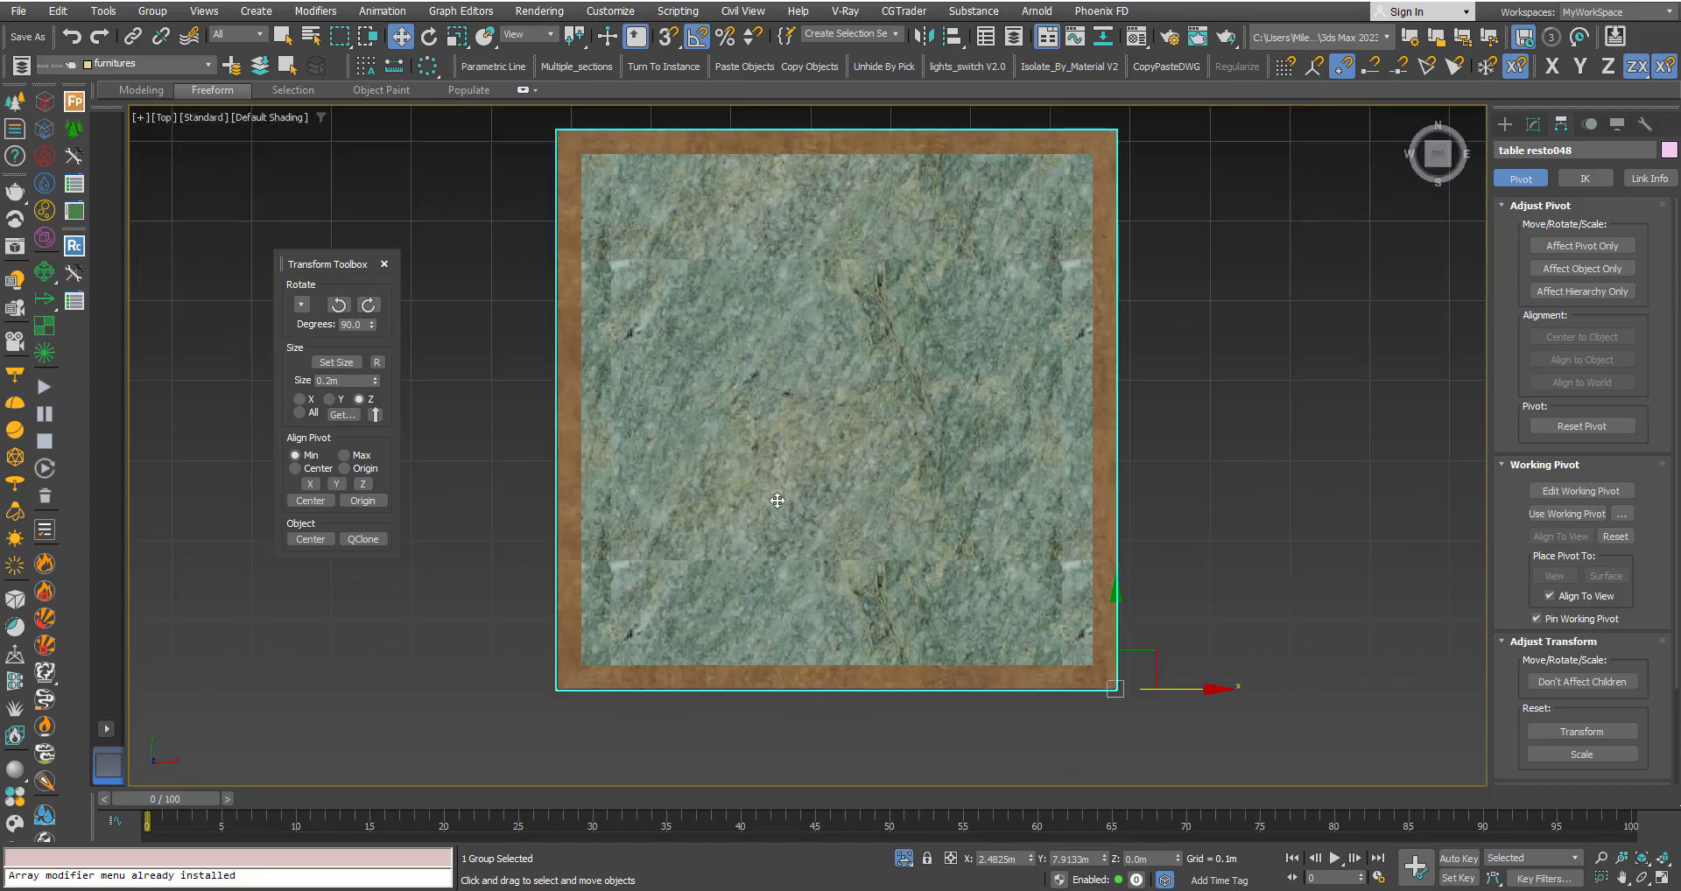
key("p")
scroll(920, 582, "down", 2)
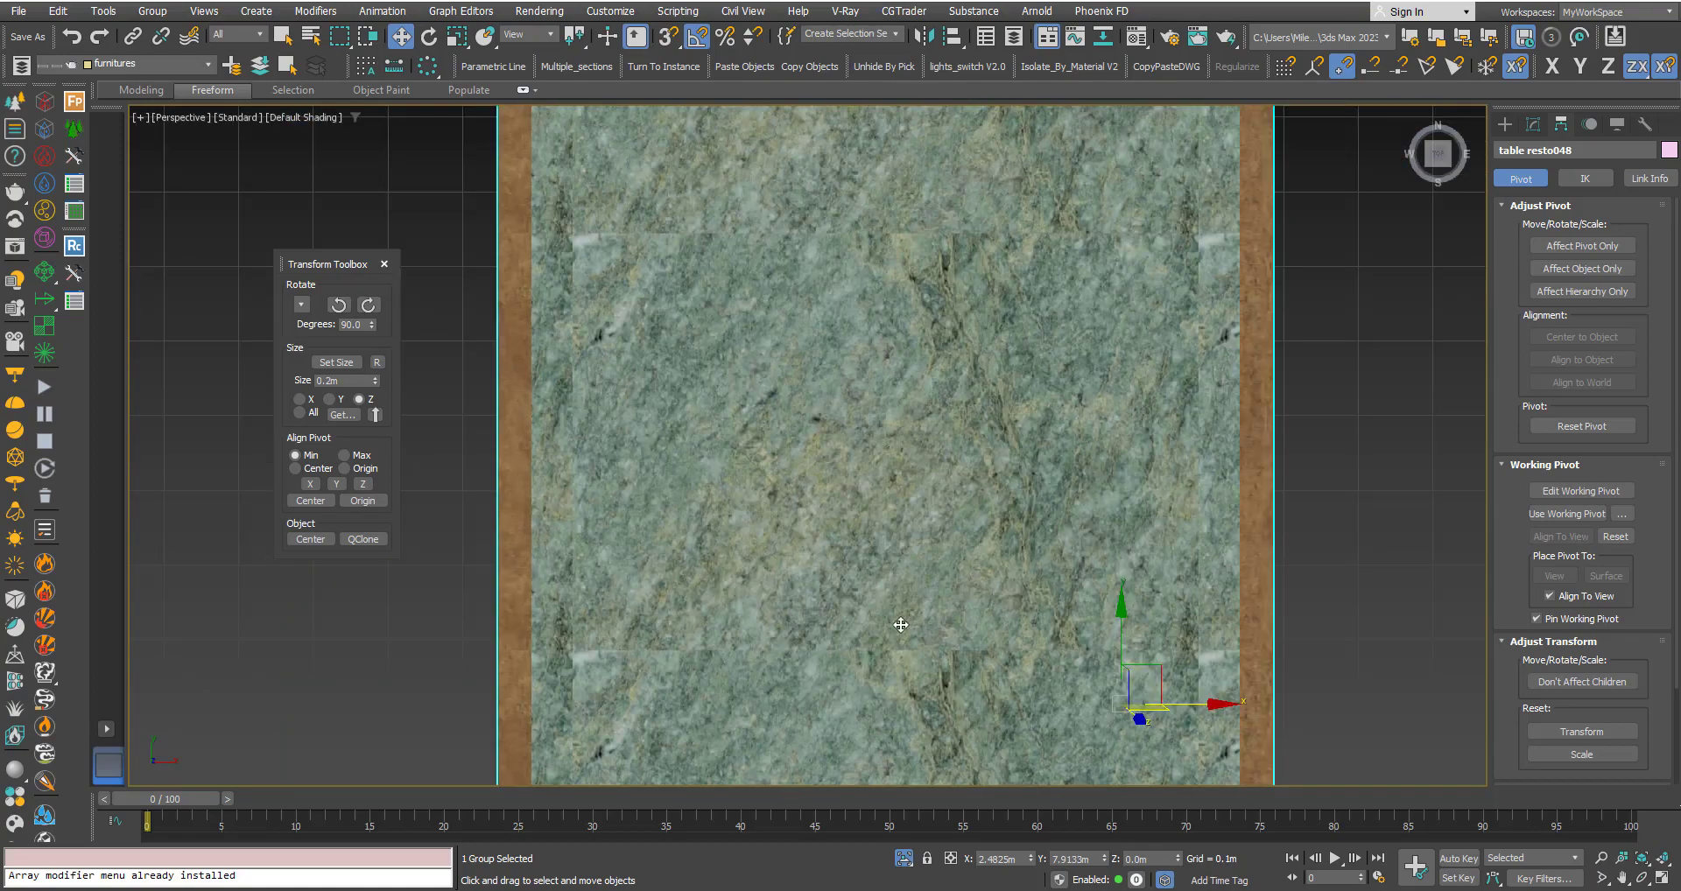
middle_click_drag(862, 652, 991, 374, "alt")
scroll(991, 374, "down", 4)
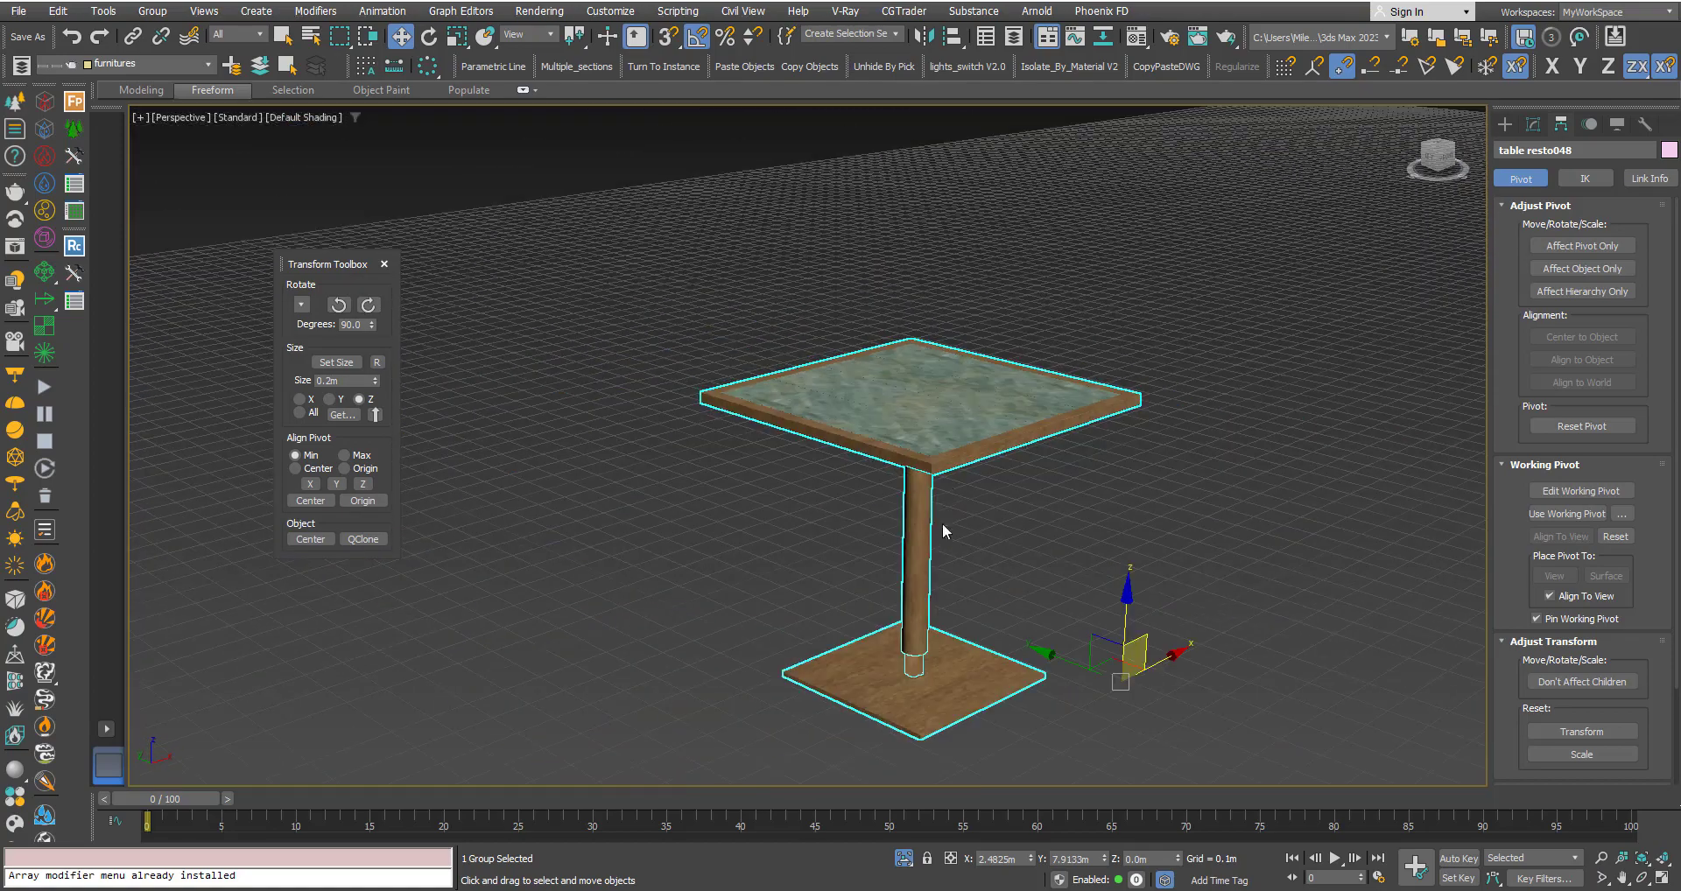
middle_click_drag(942, 525, 865, 556, "alt")
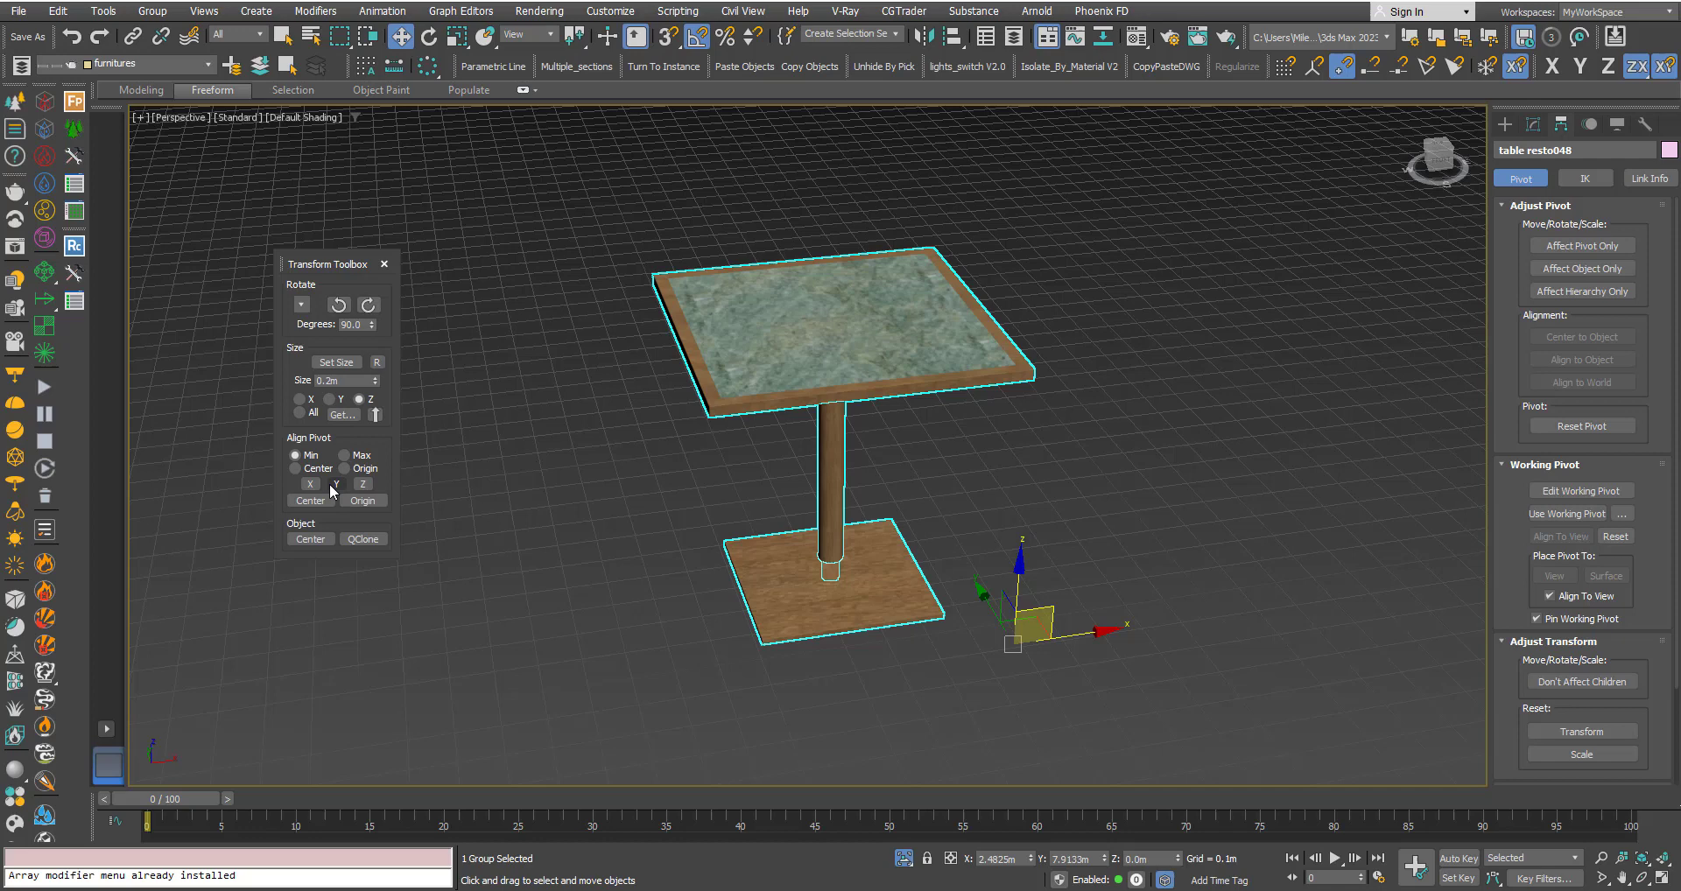
Step: Align the pivot to the table's maximum extent on the Y axis and check its corner position from the top
left_click(347, 456)
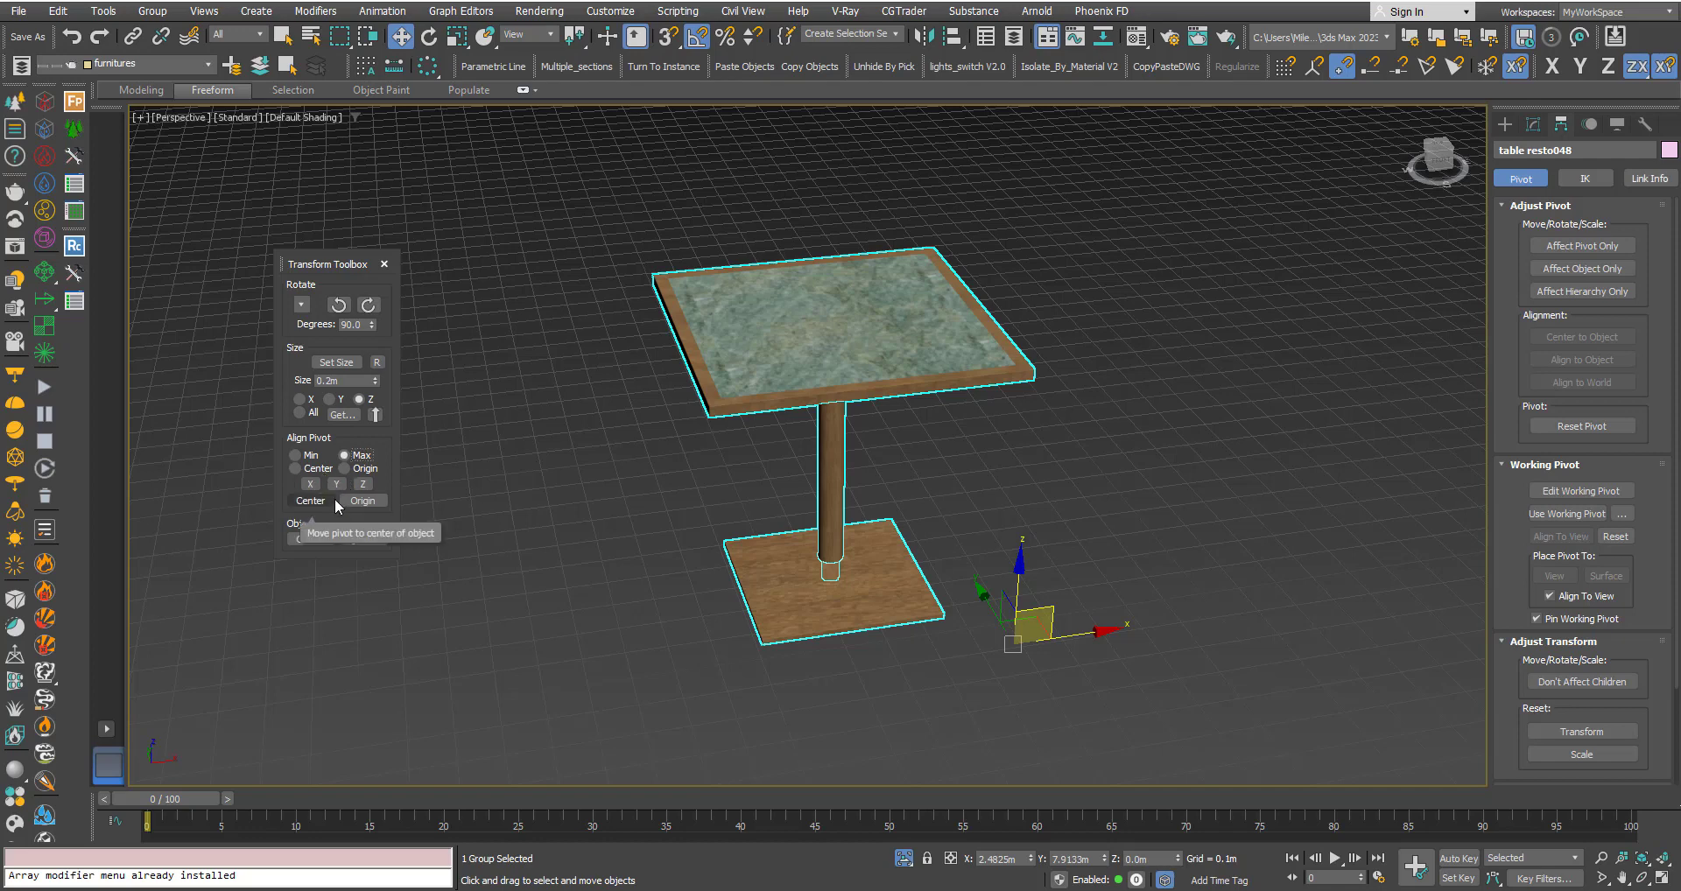
left_click(336, 484)
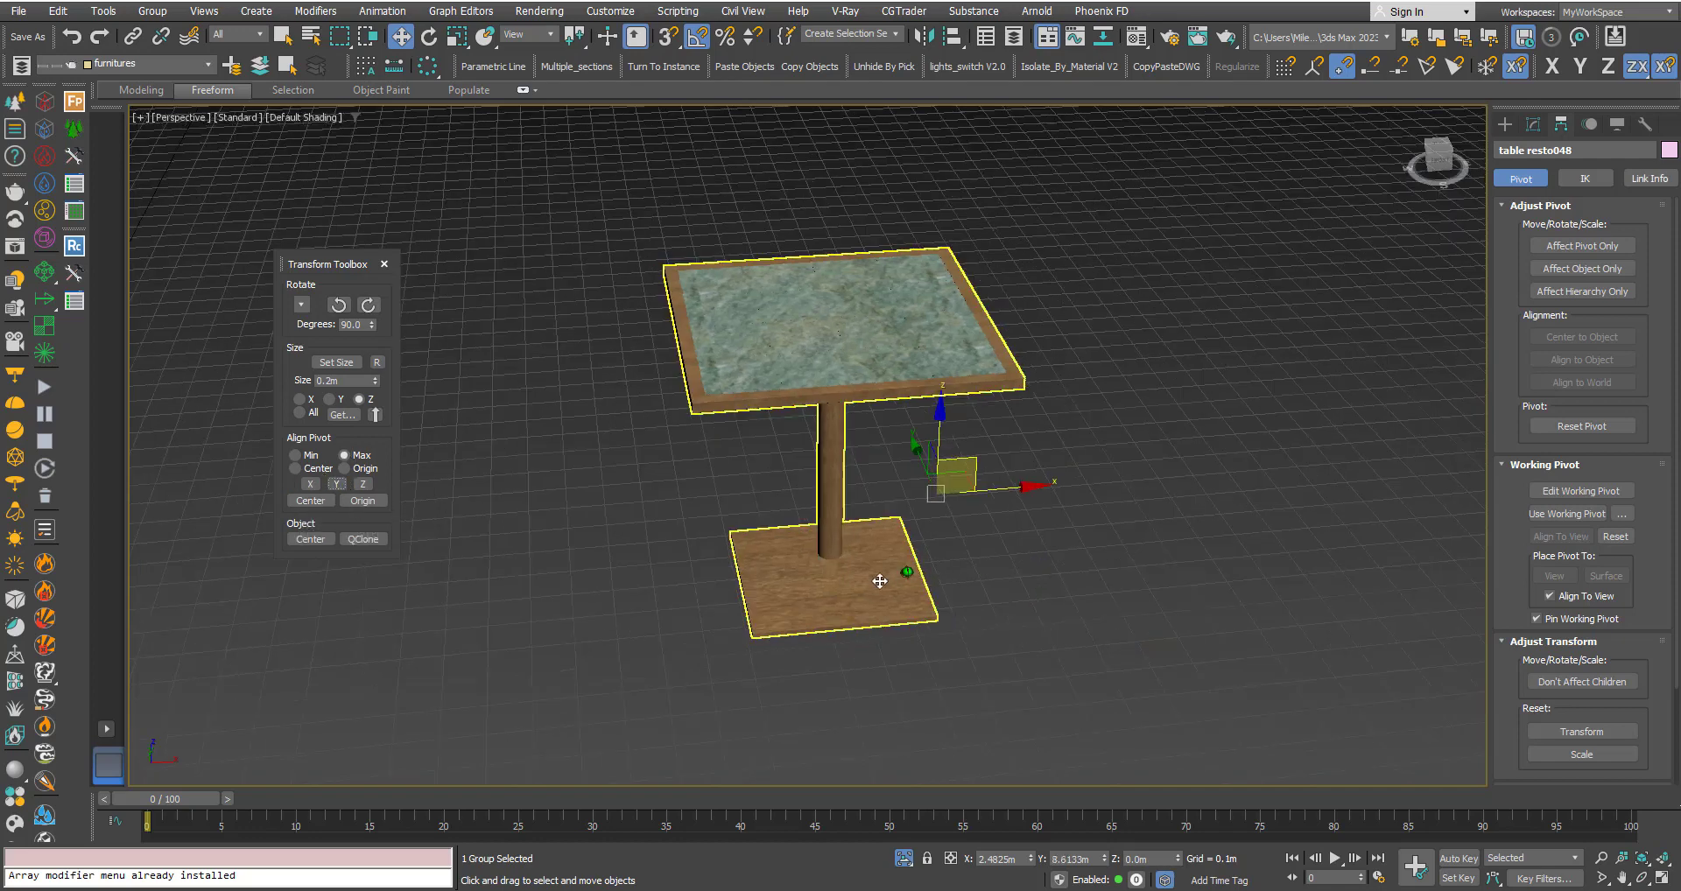
middle_click_drag(879, 581, 807, 601, "alt")
key("t")
scroll(818, 606, "down", 3)
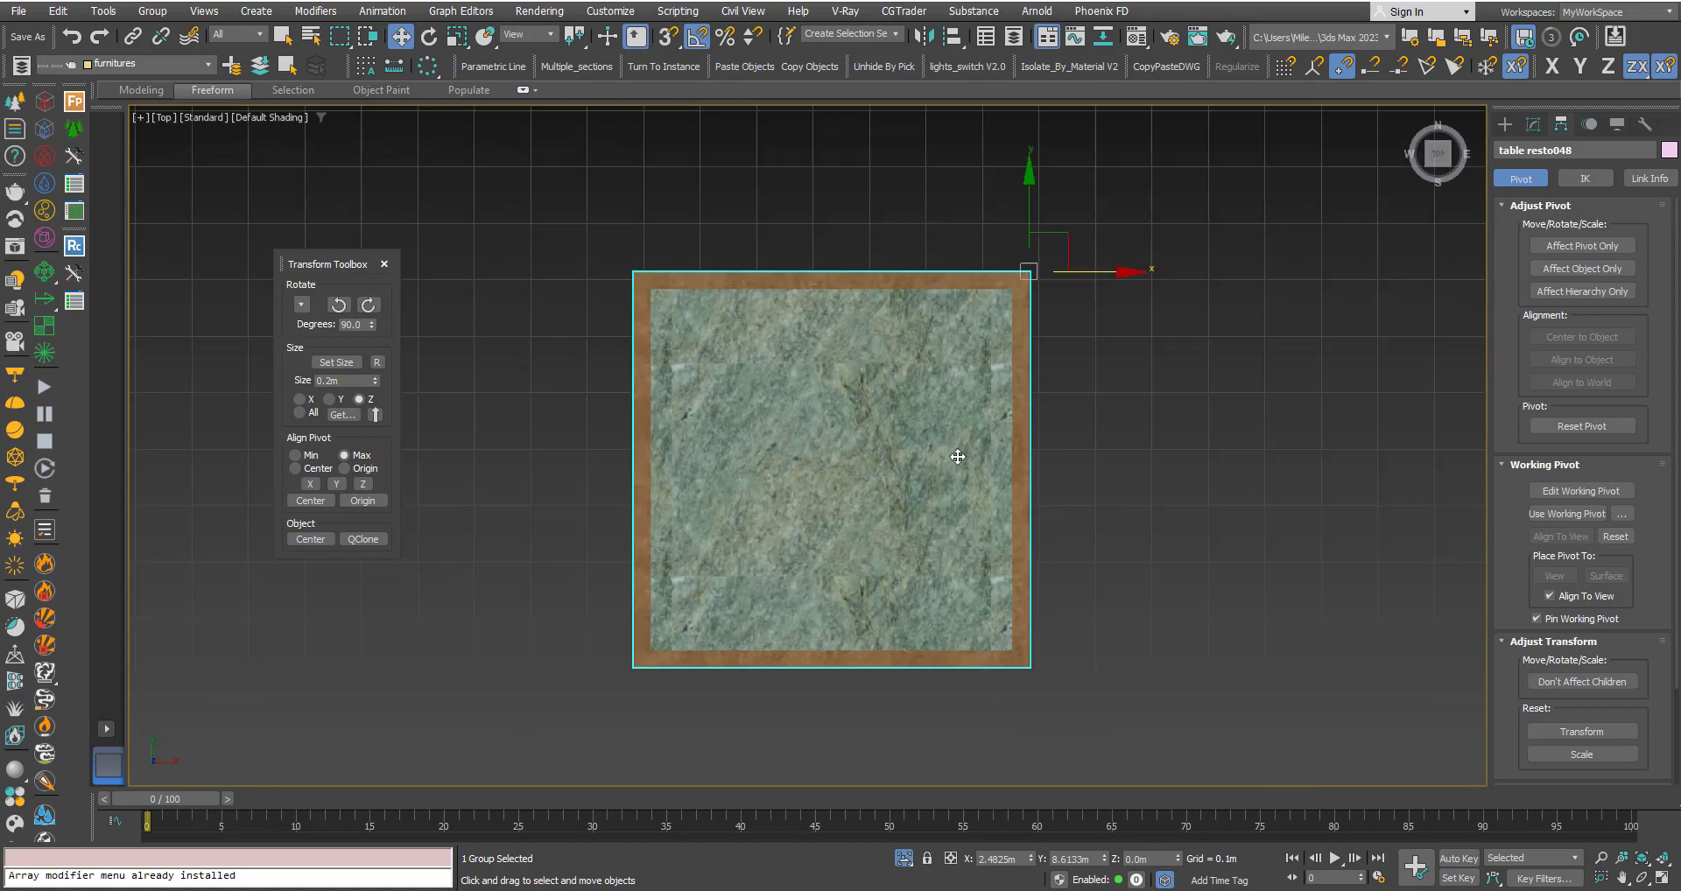
Step: Return to perspective and align the pivot to the table's maximum extent on the Z axis, at tabletop height
key("p")
middle_click_drag(937, 486, 829, 477)
middle_click_drag(829, 478, 789, 358, "alt")
scroll(888, 404, "down", 5)
middle_click_drag(889, 405, 814, 488, "alt")
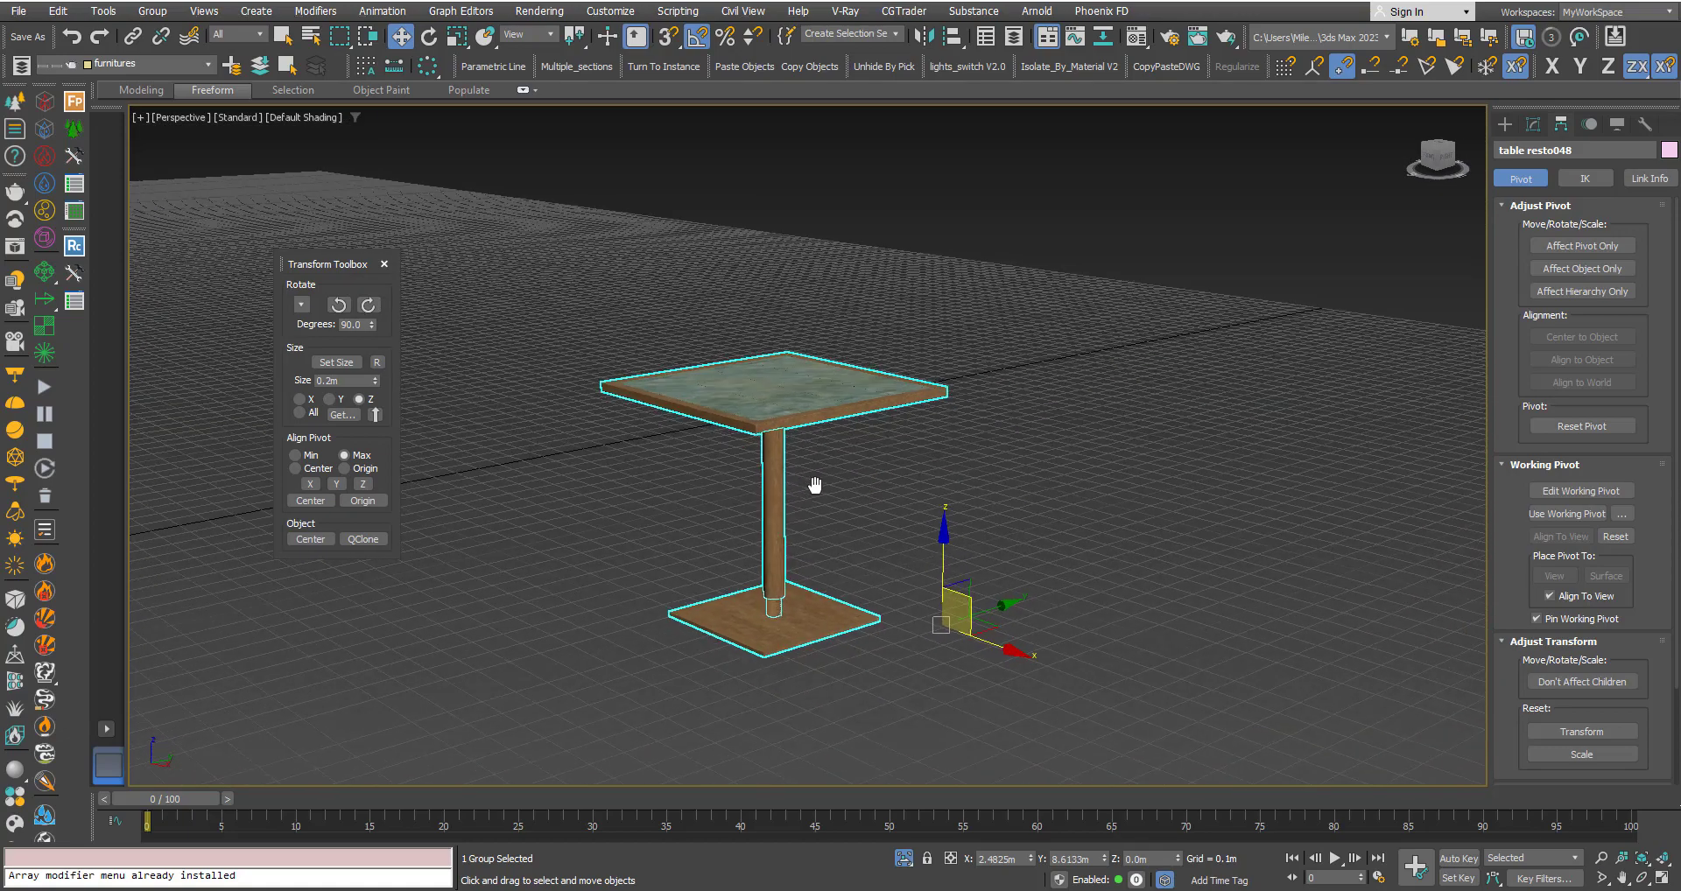
left_click(363, 483)
middle_click_drag(532, 491, 752, 487, "alt")
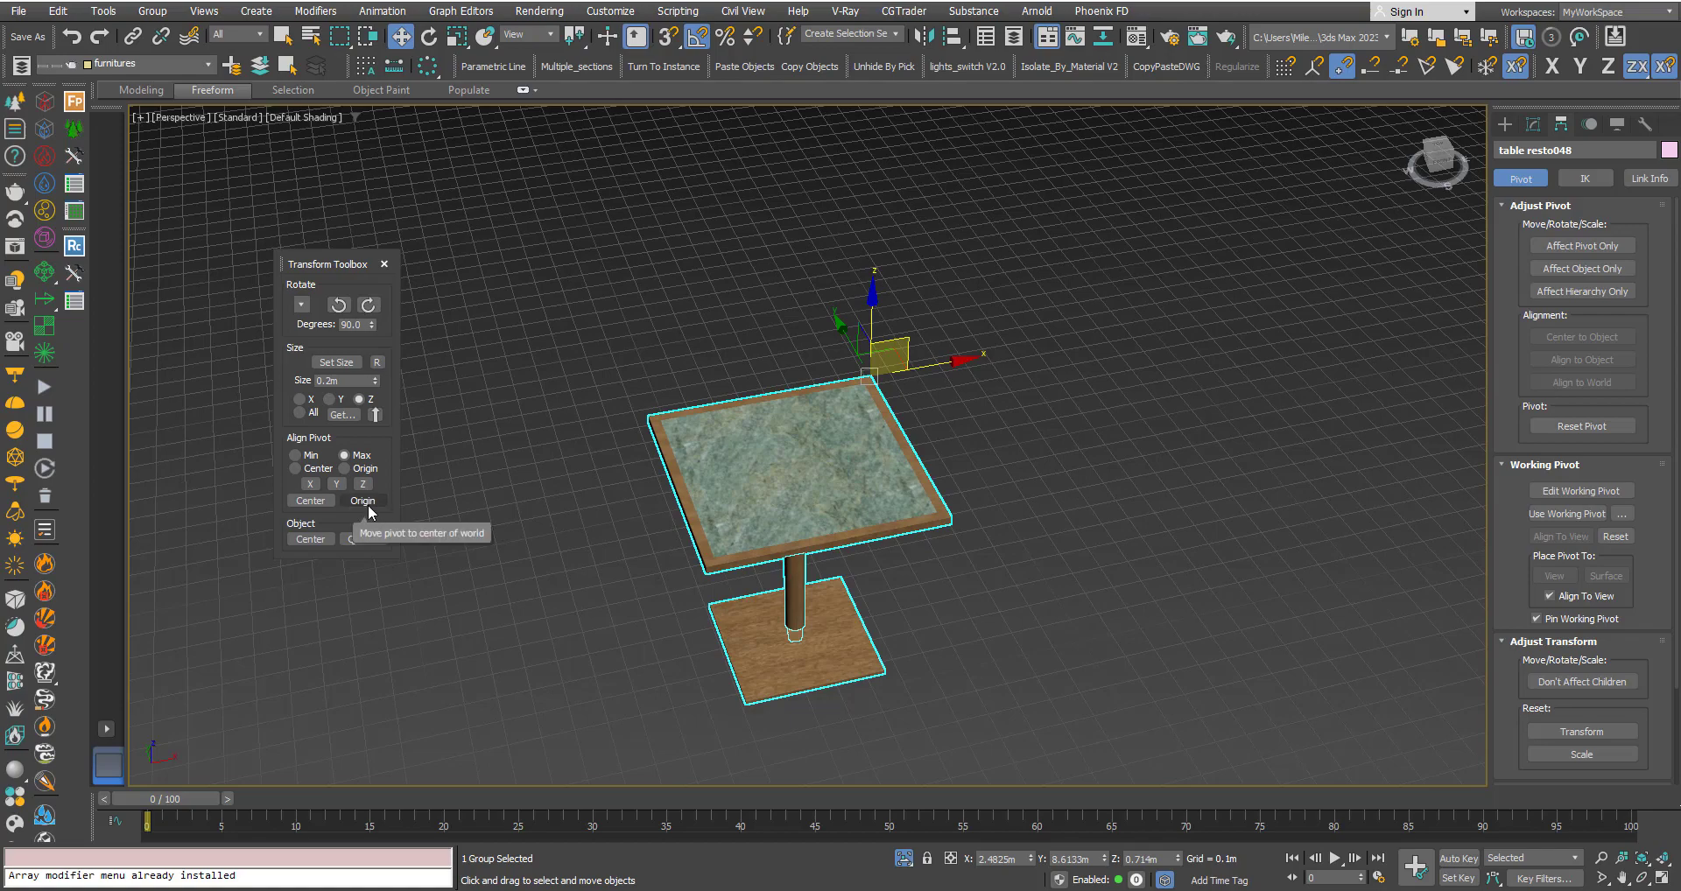
Step: Move the table's pivot to the world origin and inspect its position relative to the table
scroll(561, 576, "down", 10)
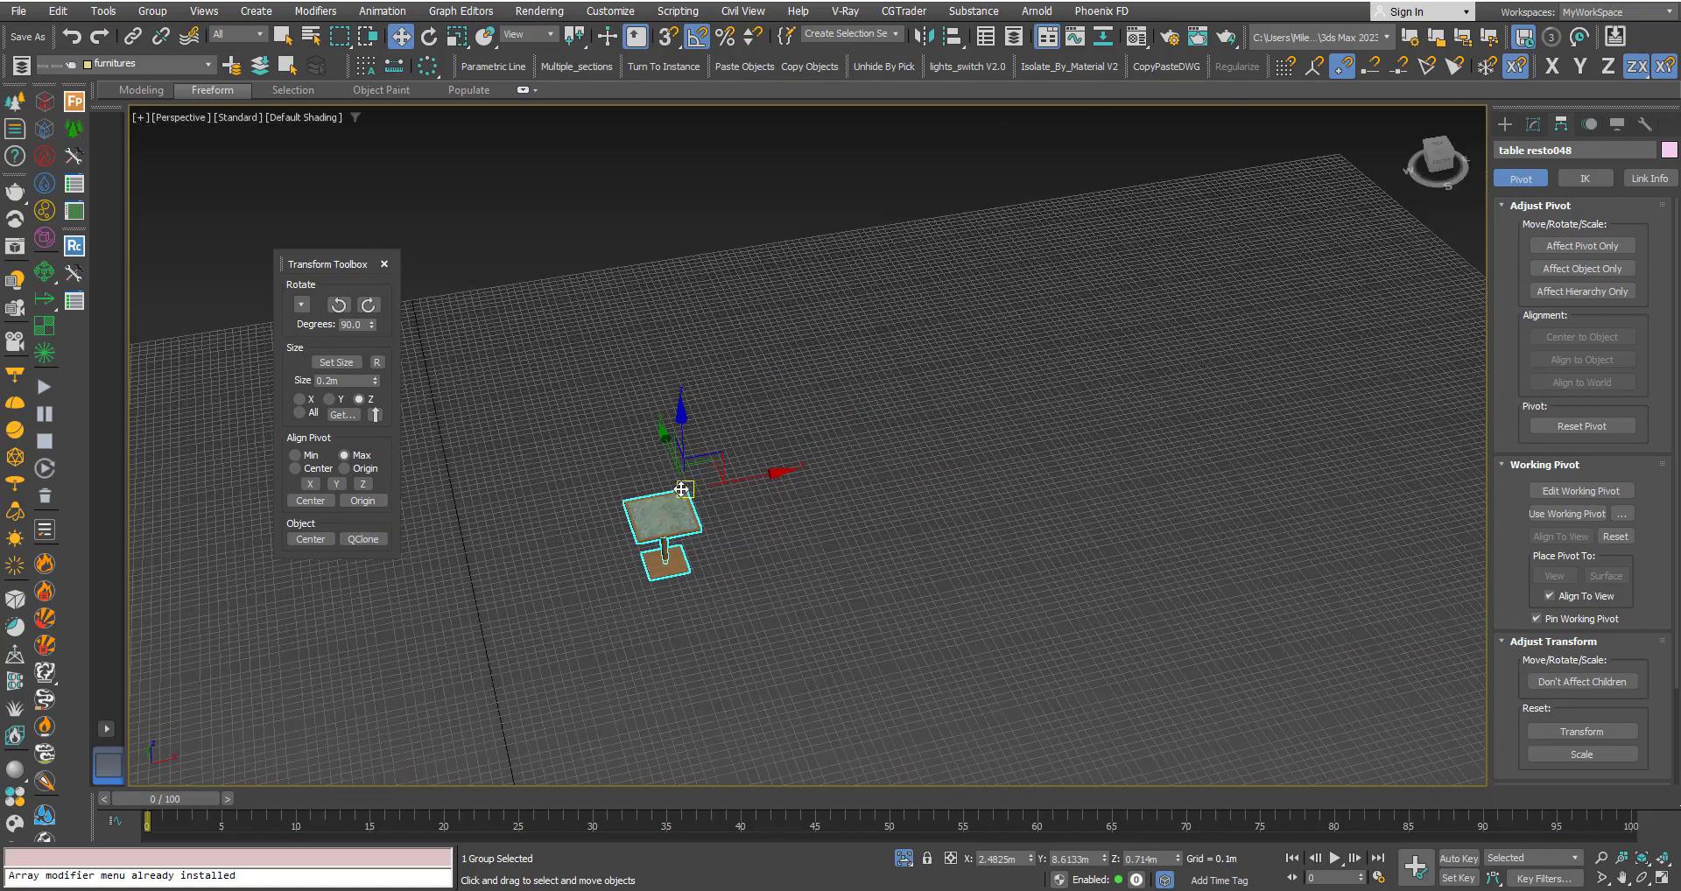
middle_click_drag(648, 578, 764, 353)
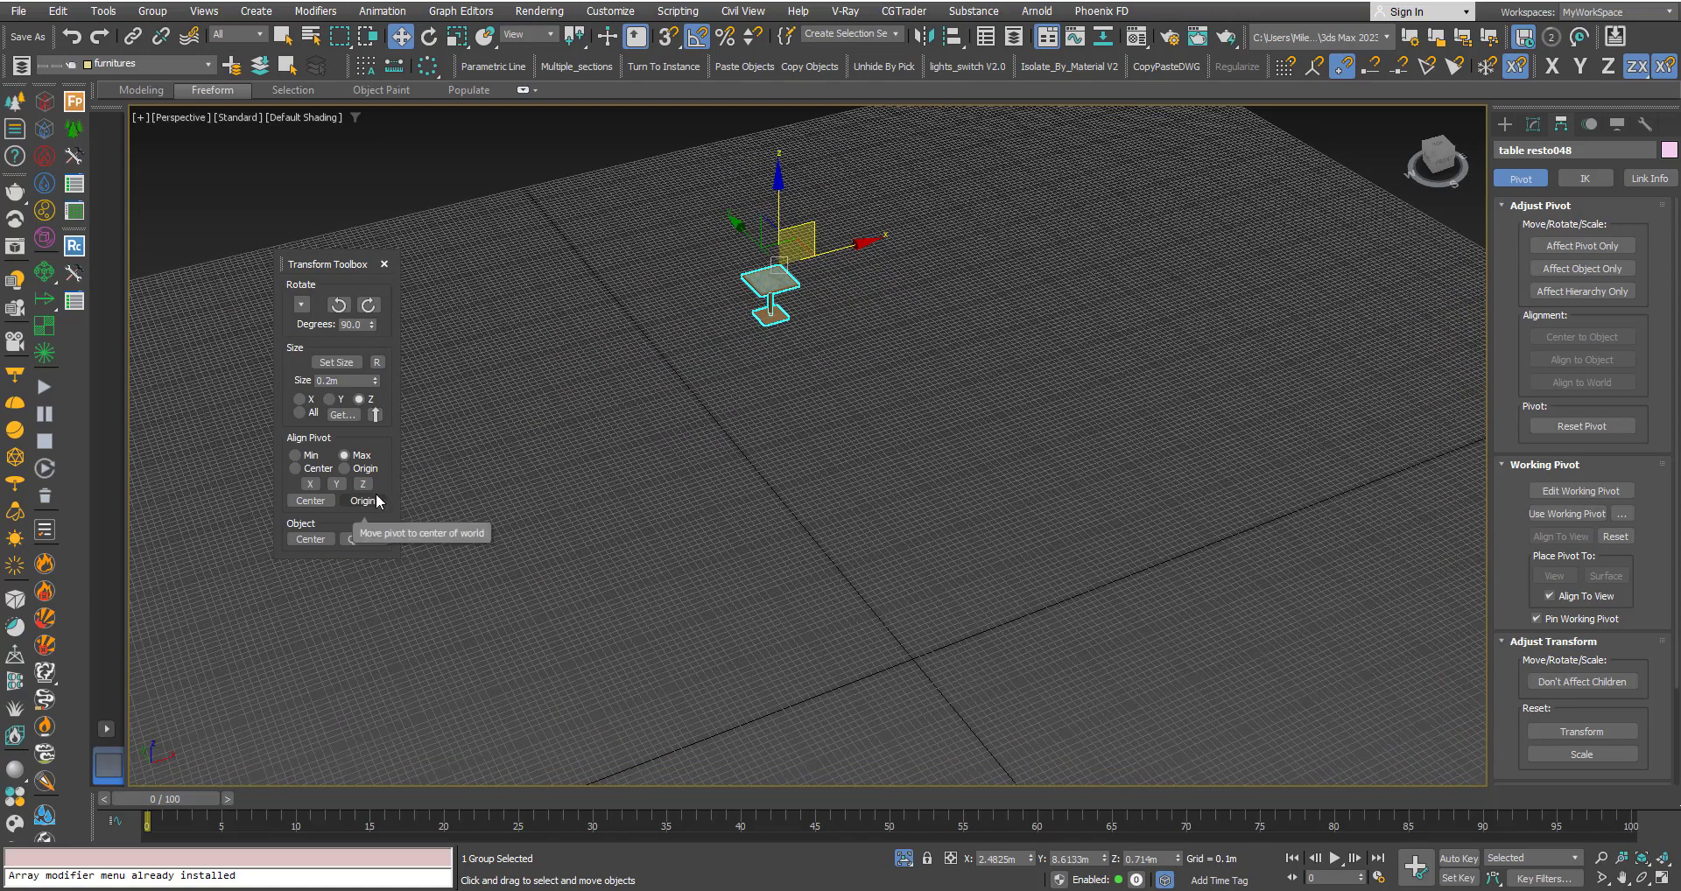
left_click(363, 501)
scroll(911, 657, "up", 15)
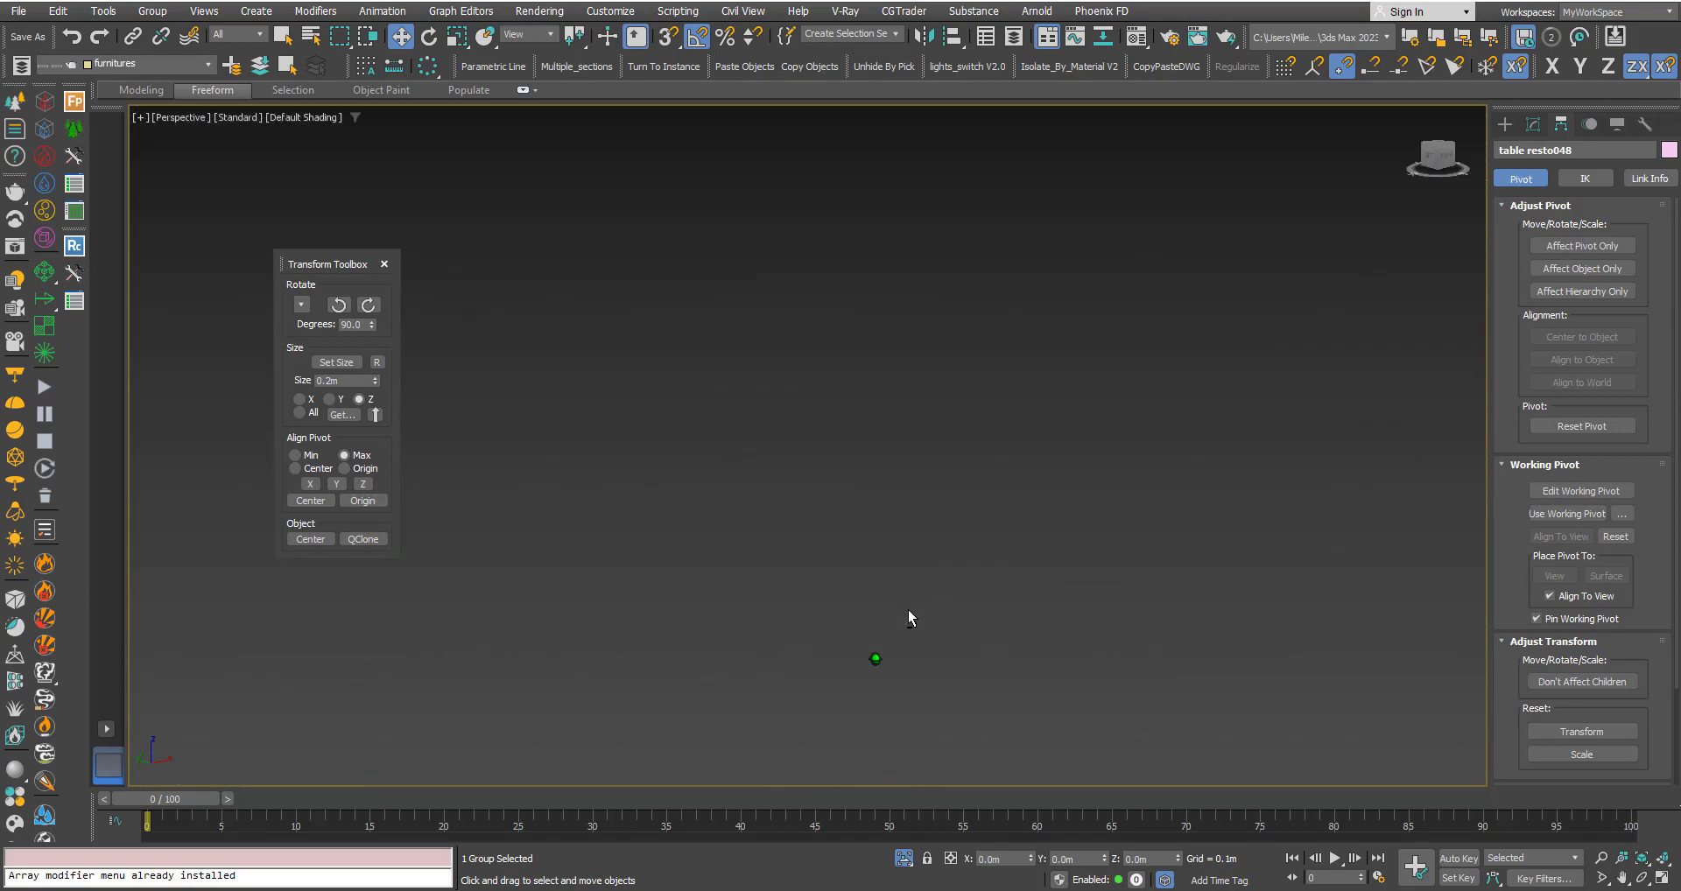
scroll(849, 692, "down", 3)
middle_click_drag(1155, 293, 1064, 486)
scroll(1069, 458, "up", 2)
scroll(1062, 491, "down", 4)
mouse_move(969, 446)
middle_mouse_down("alt")
mouse_move(925, 530)
mouse_move(957, 451)
middle_mouse_up("alt")
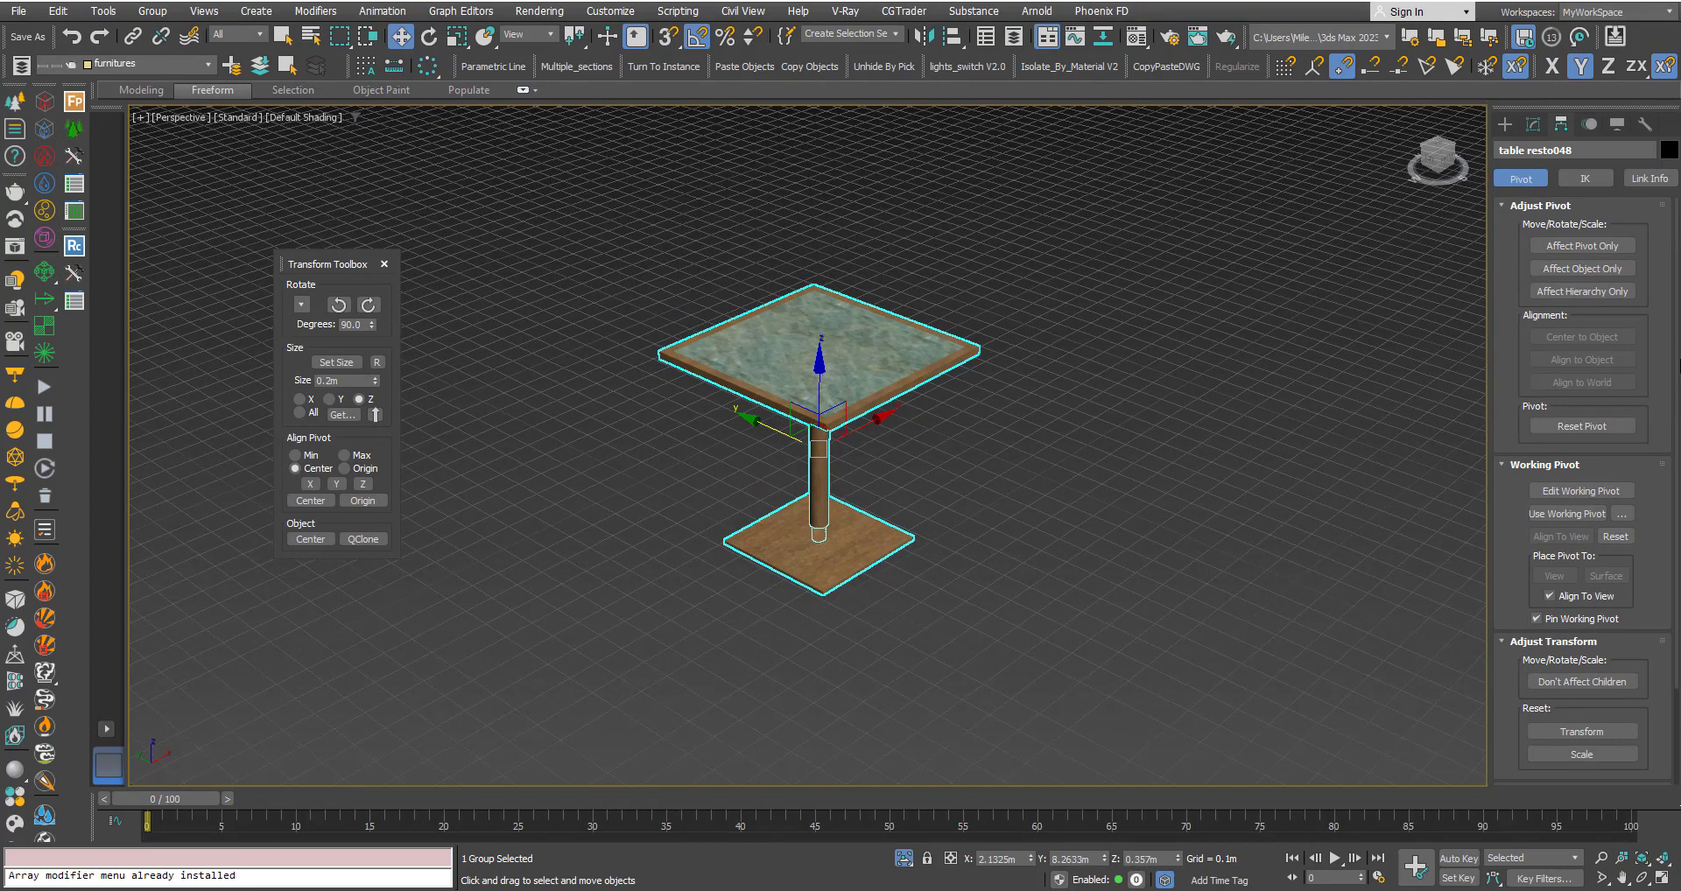
Step: Move only the pivot off the table in the XY plane, to about X 1.0 m, Y 7.19 m, and end pivot-only editing
left_click(1582, 246)
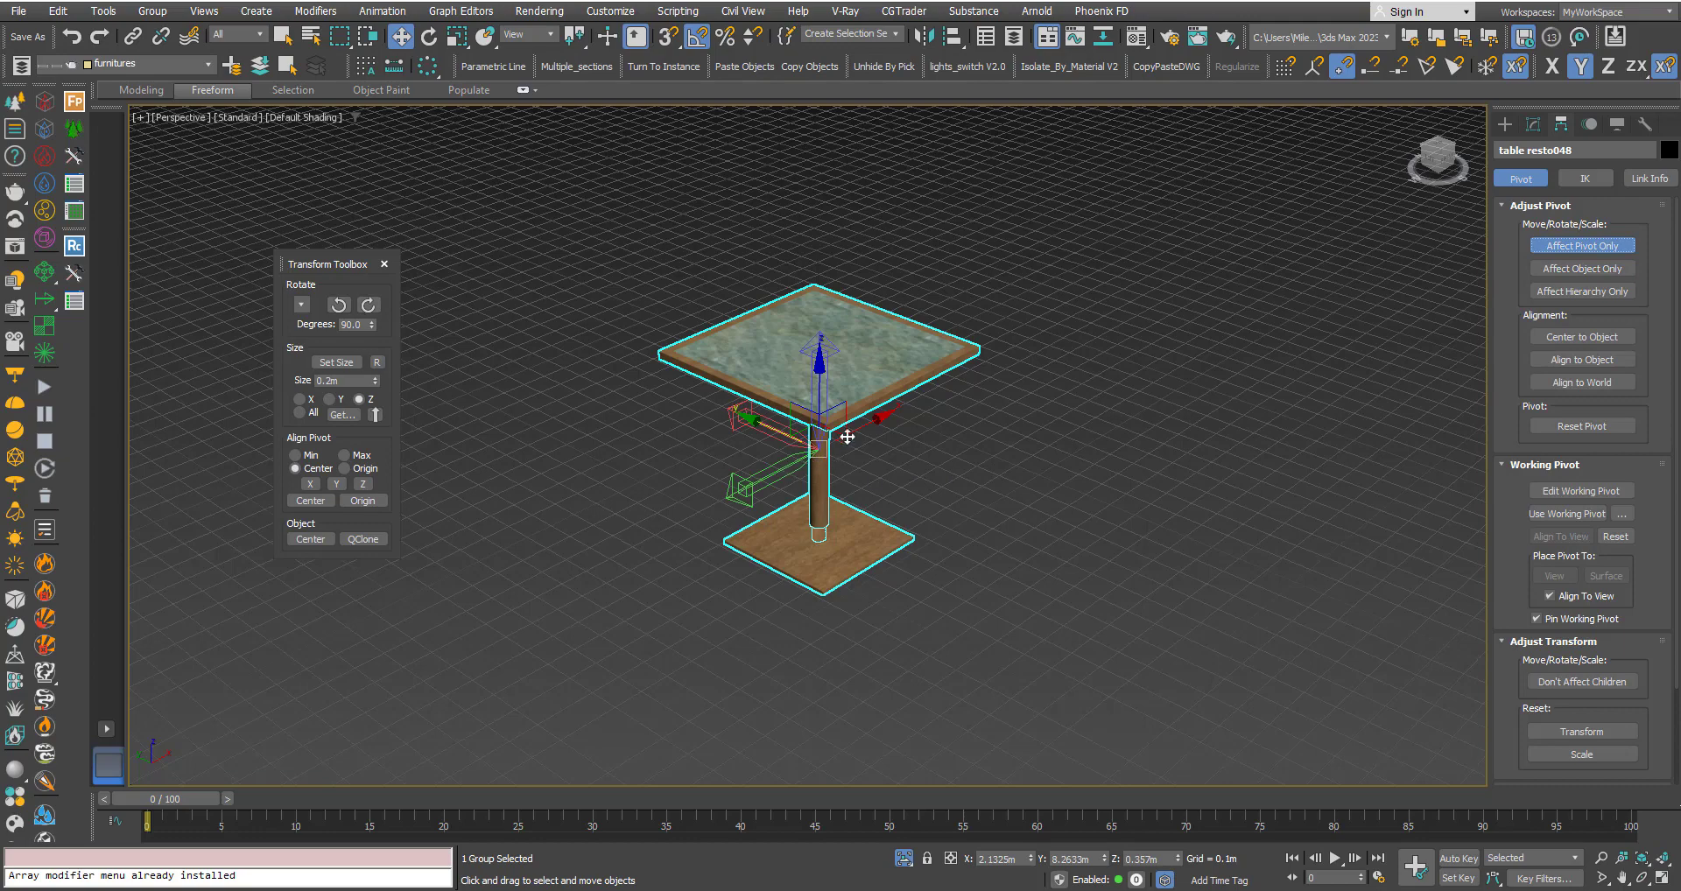
left_click_drag(841, 437, 671, 528)
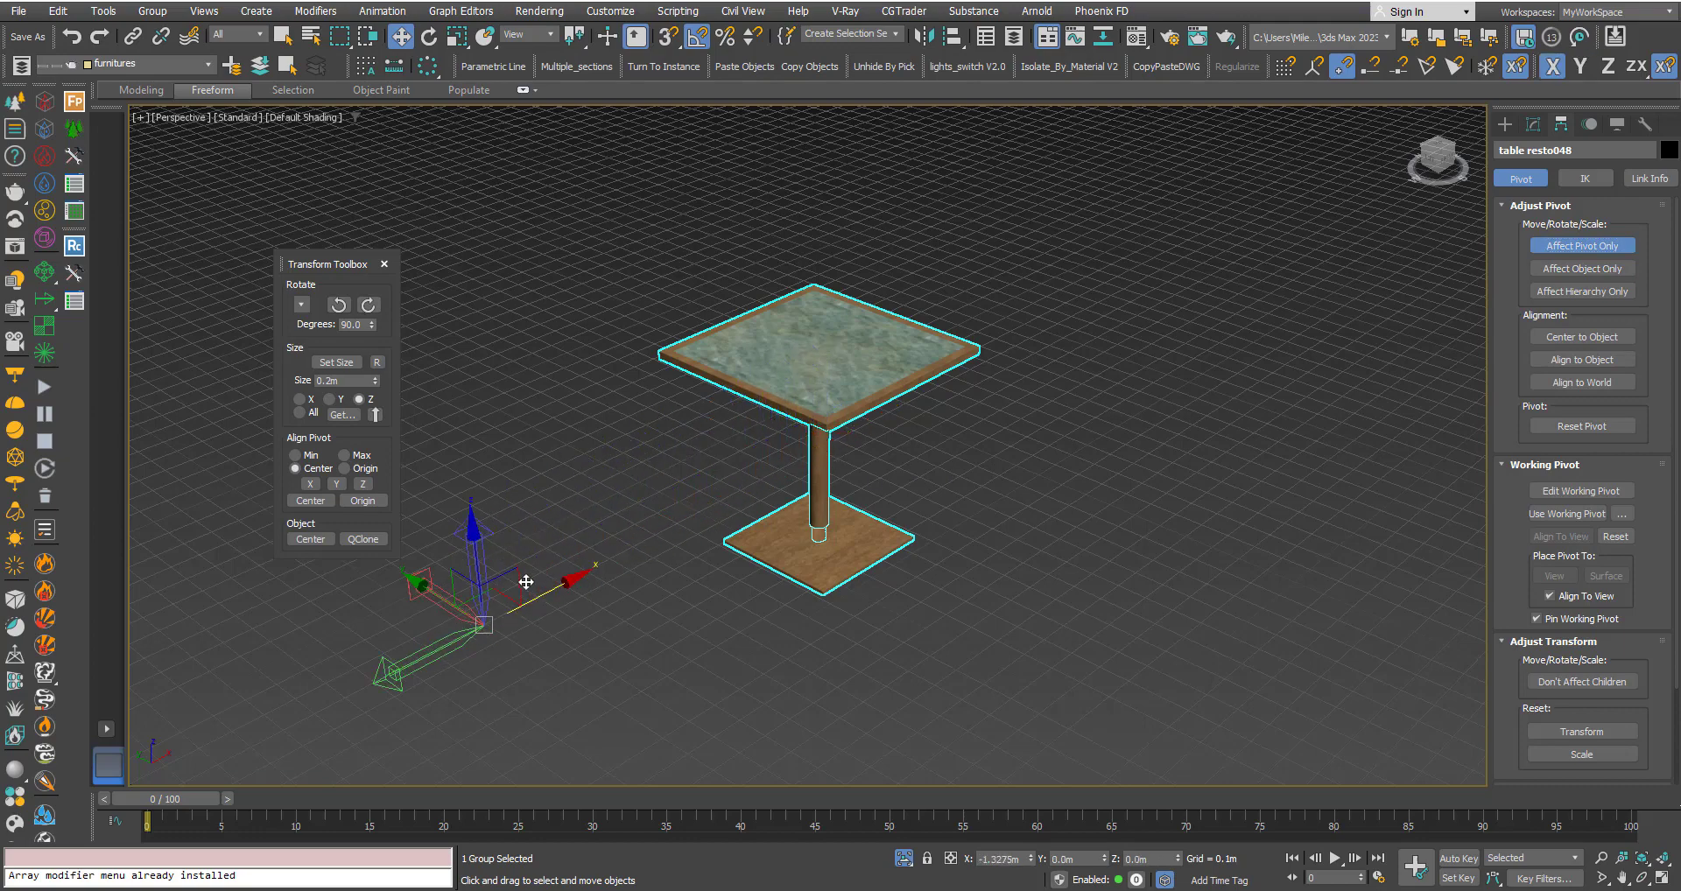
scroll(818, 451, "down", 3)
middle_click_drag(818, 451, 797, 537, "alt")
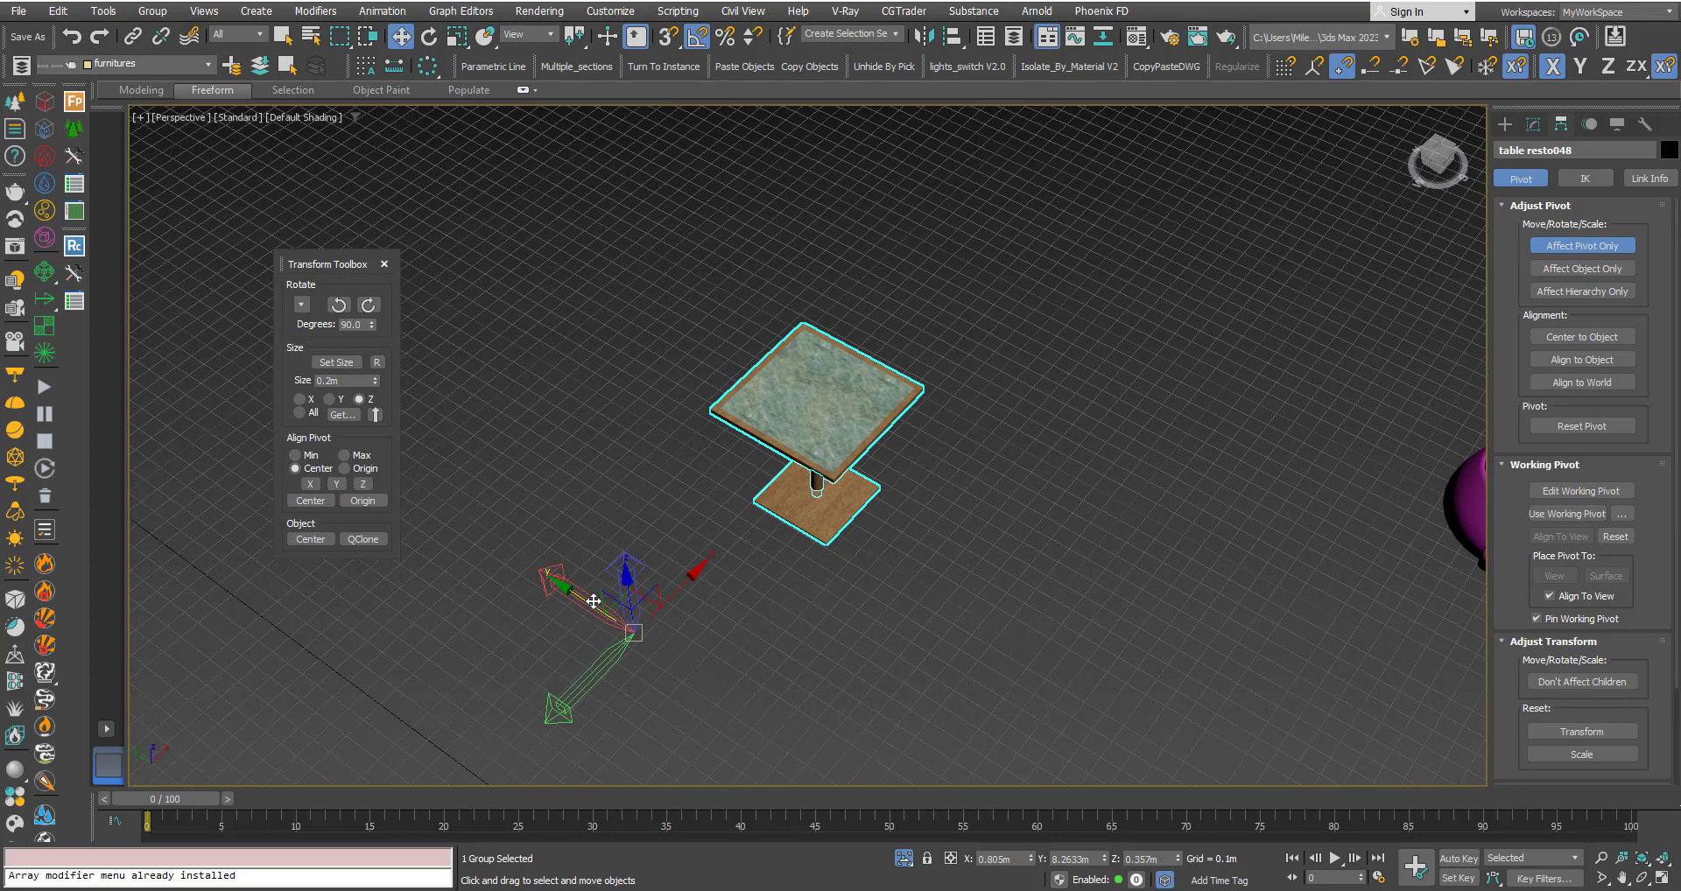
left_click_drag(652, 627, 869, 696)
middle_click_drag(821, 600, 502, 510)
left_click(1586, 335)
left_click(1574, 245)
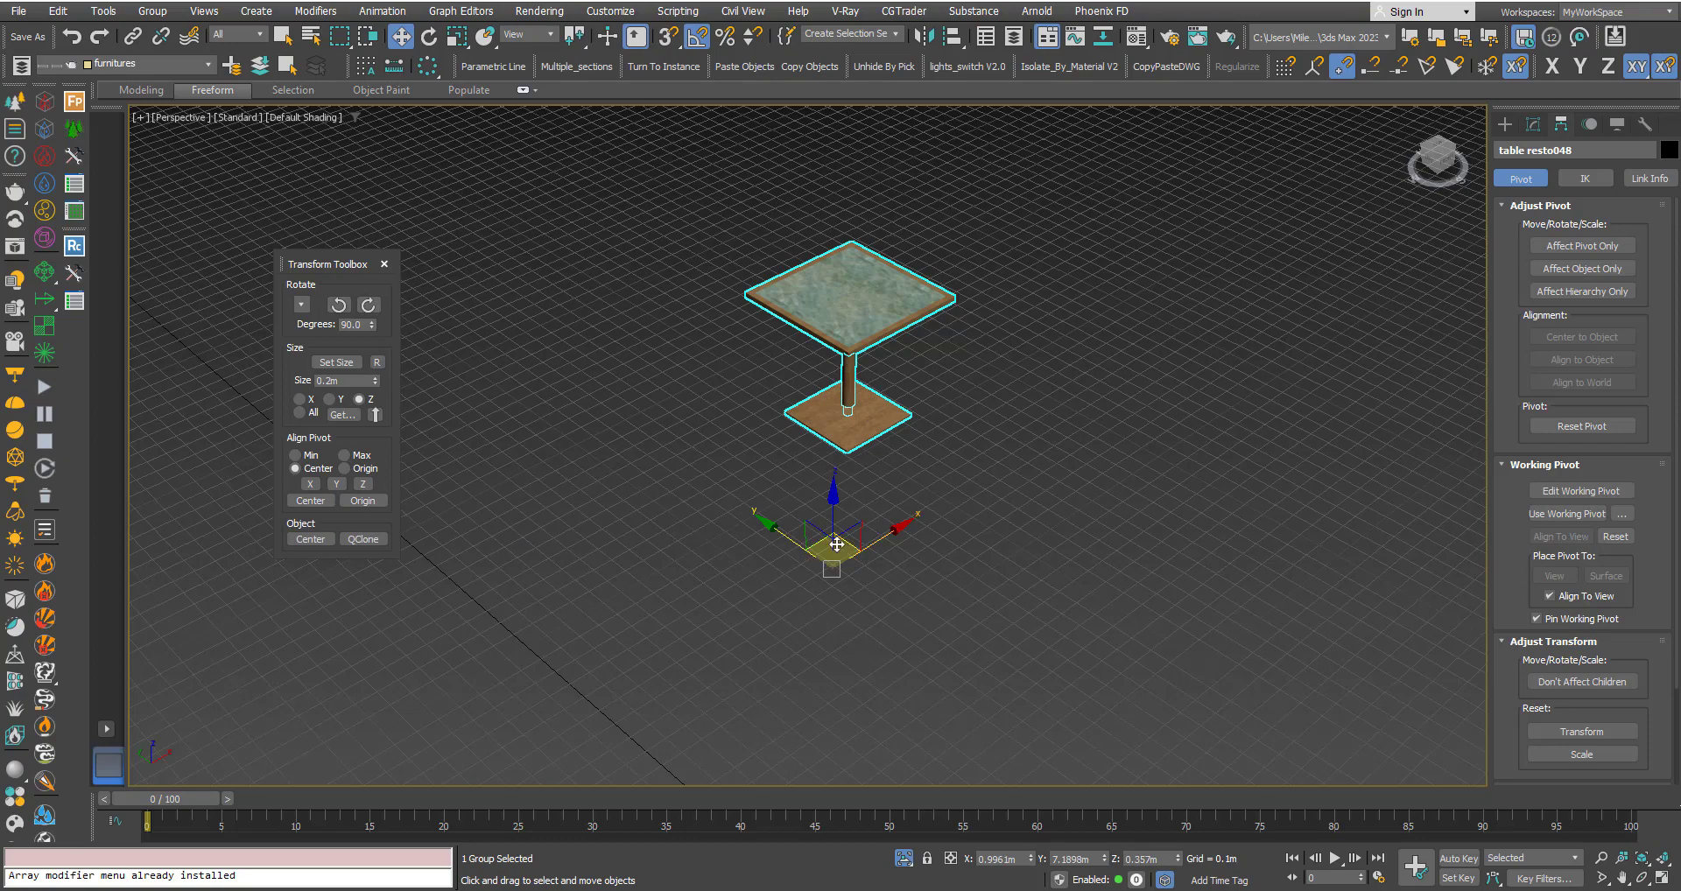
Step: Align the offset pivot to the table's center on the X axis and check it from the top
mouse_move(843, 431)
middle_mouse_down("alt")
mouse_move(842, 412)
mouse_move(842, 464)
mouse_move(840, 450)
middle_mouse_up("alt")
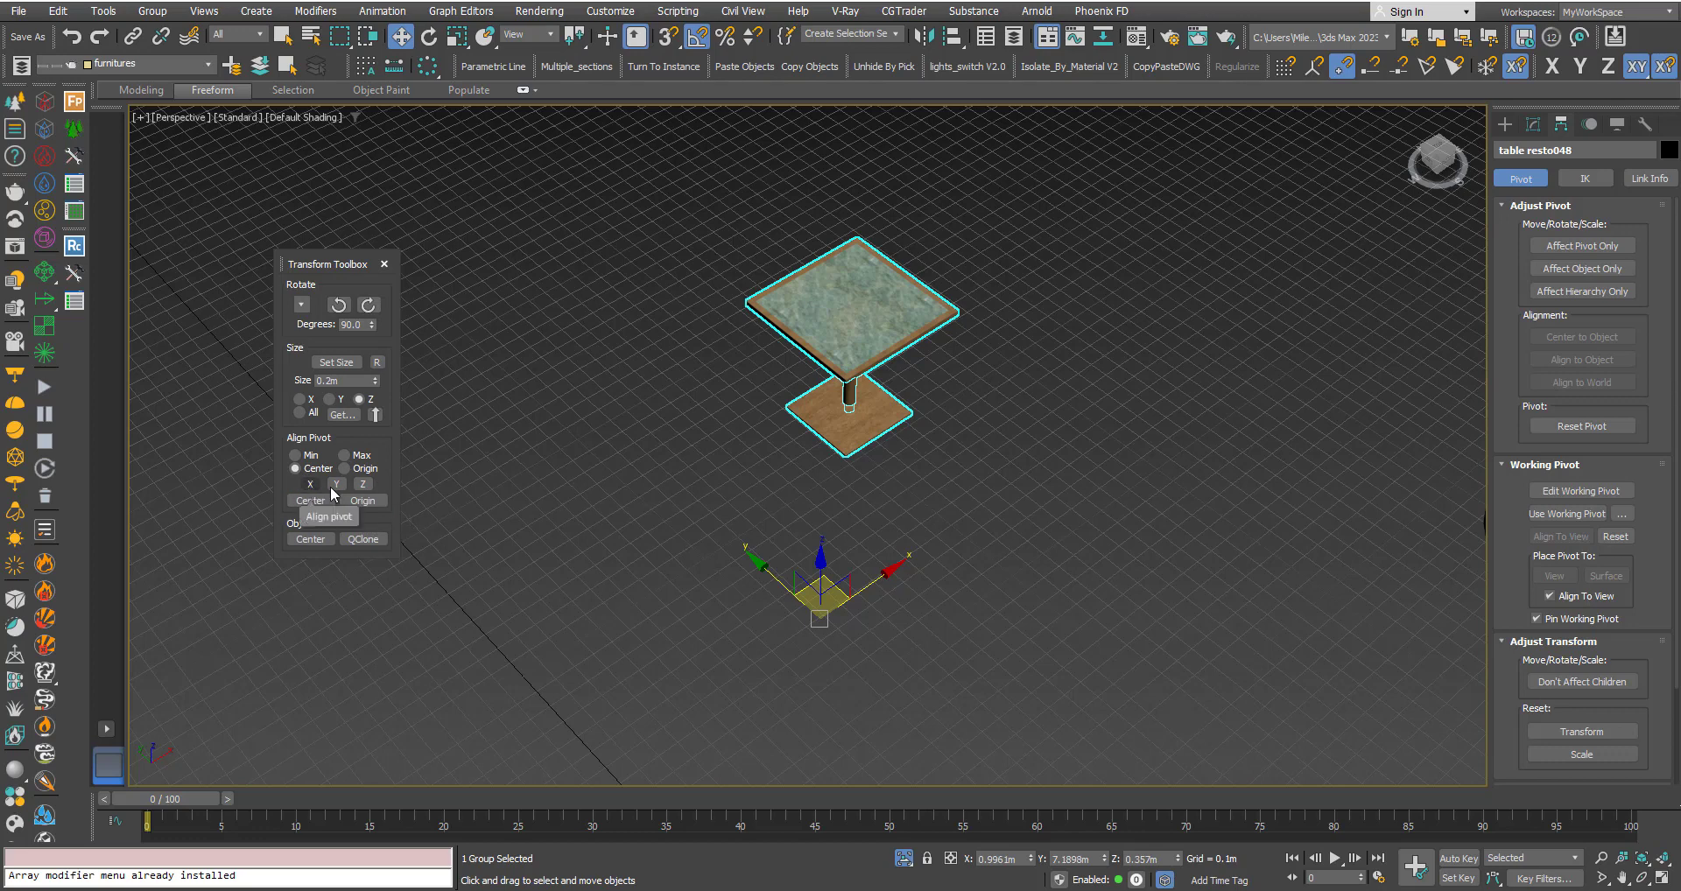
mouse_move(862, 575)
middle_mouse_down("alt")
mouse_move(817, 604)
mouse_move(697, 604)
middle_mouse_up("alt")
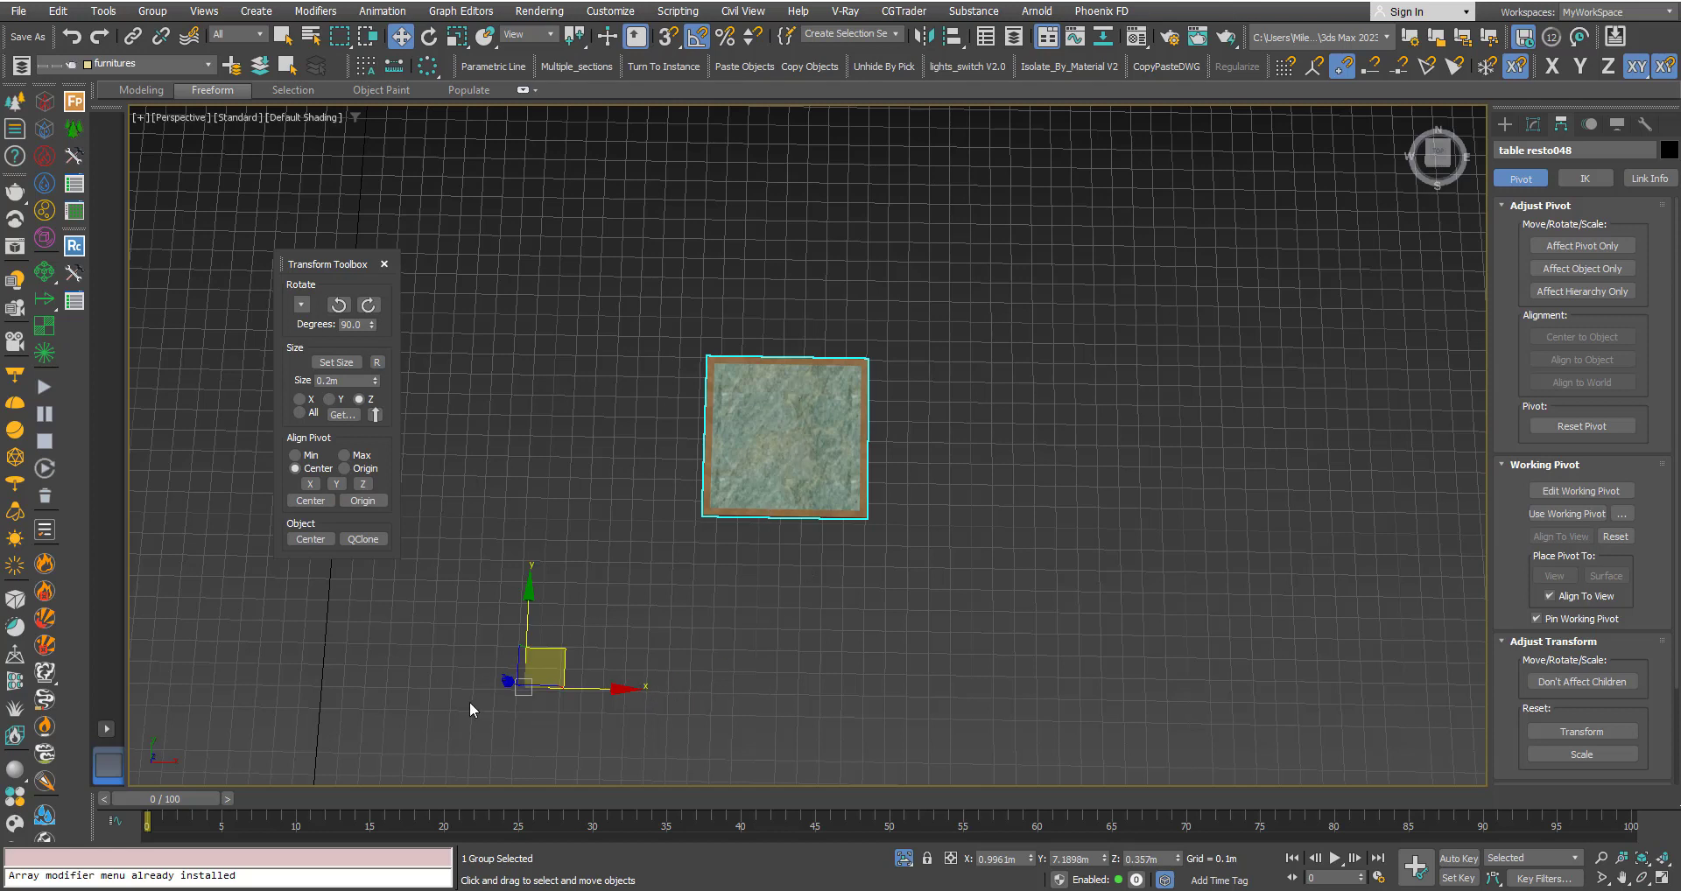
left_click(532, 684)
left_click(310, 483)
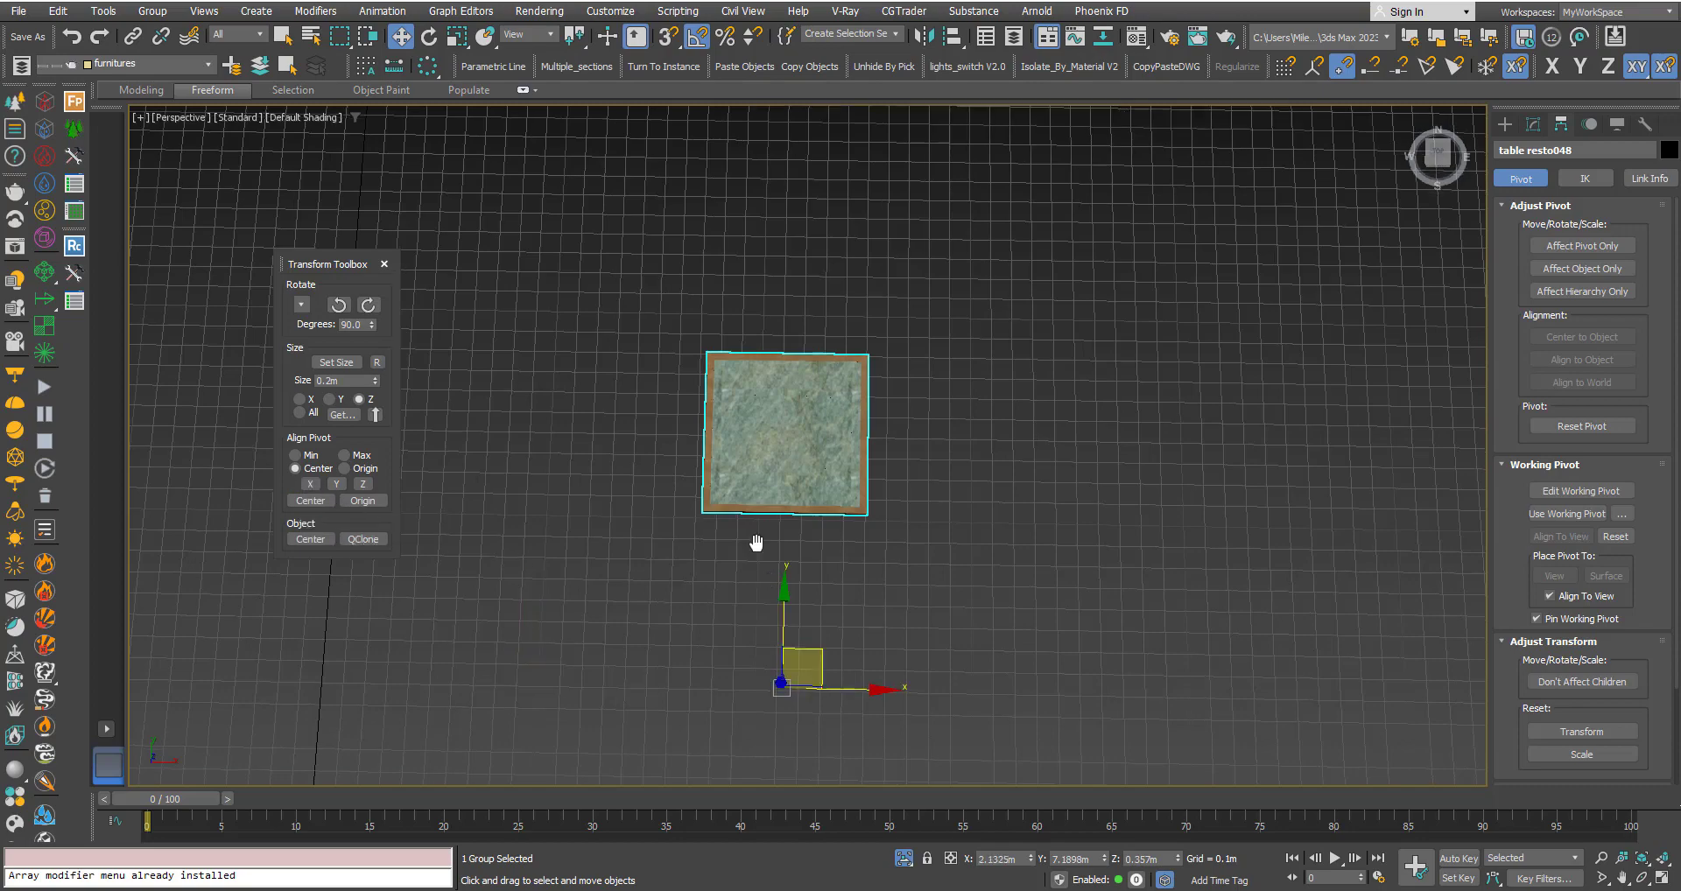
key("t")
scroll(734, 547, "down", 3)
scroll(790, 445, "up", 10)
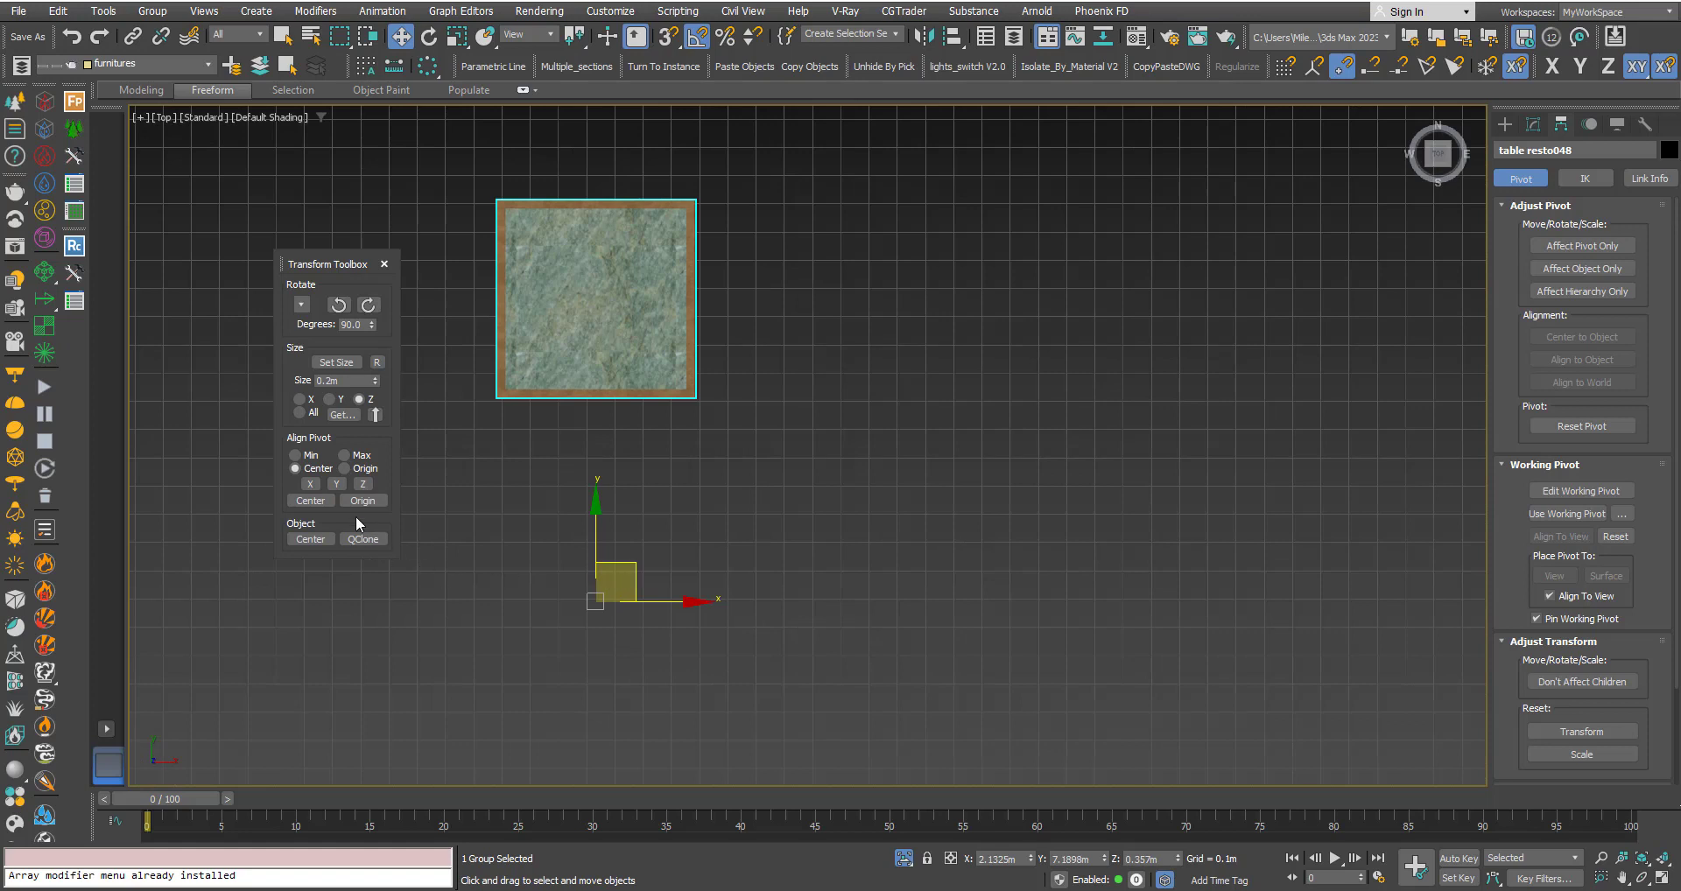
Step: Align the pivot to the table's center on the Y axis and inspect it in perspective
left_click(338, 484)
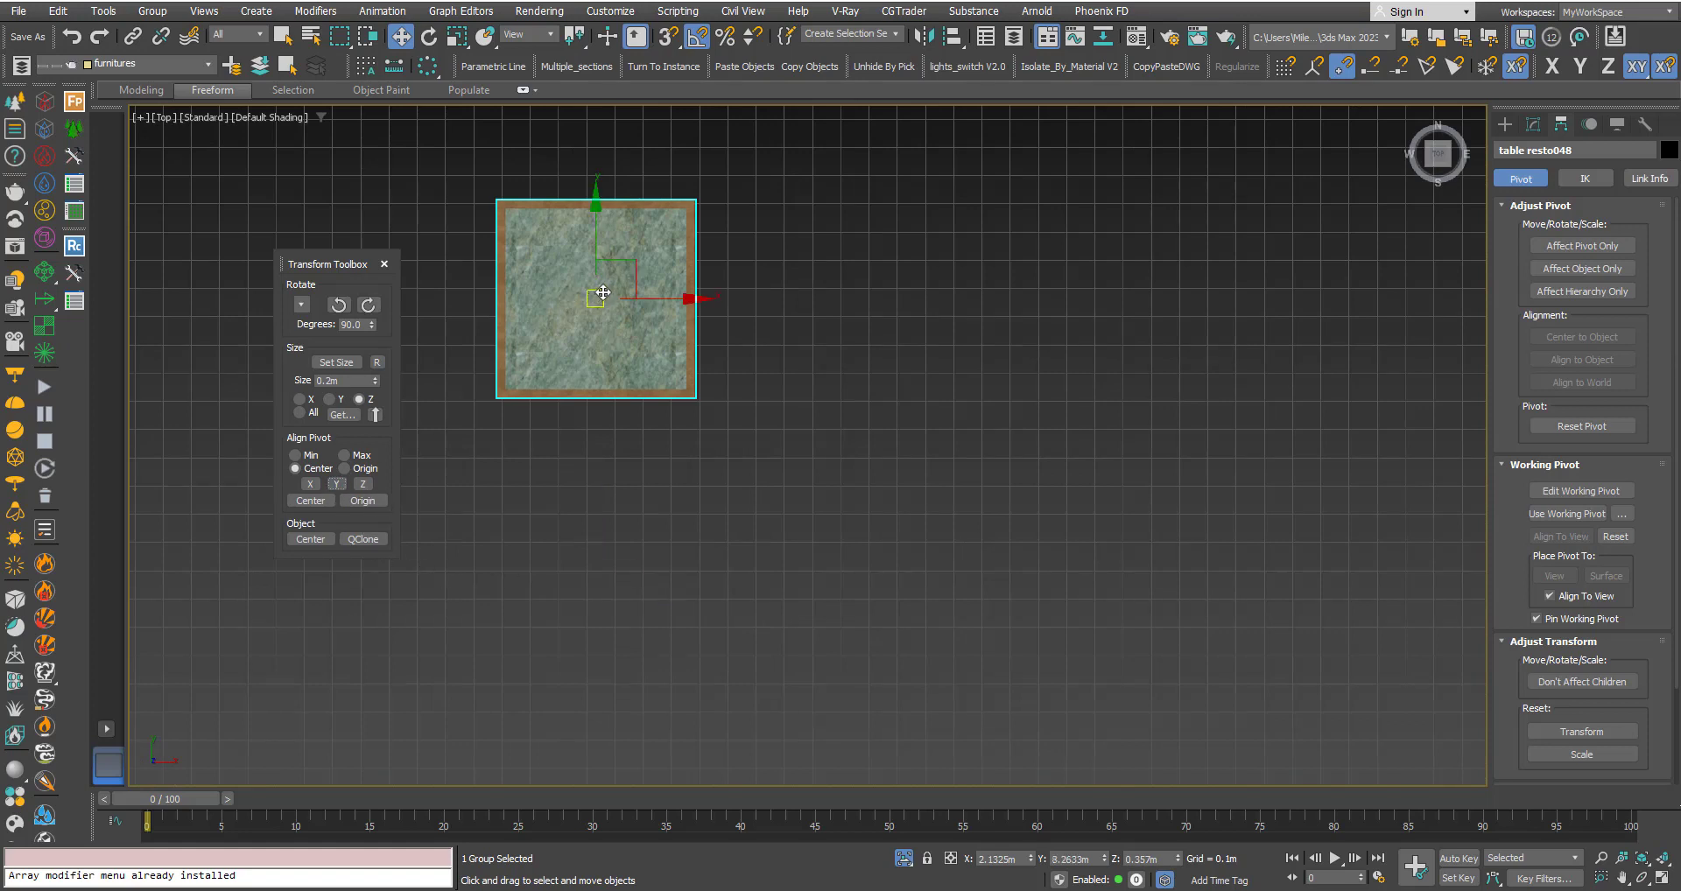
key("p")
scroll(732, 564, "up", 2)
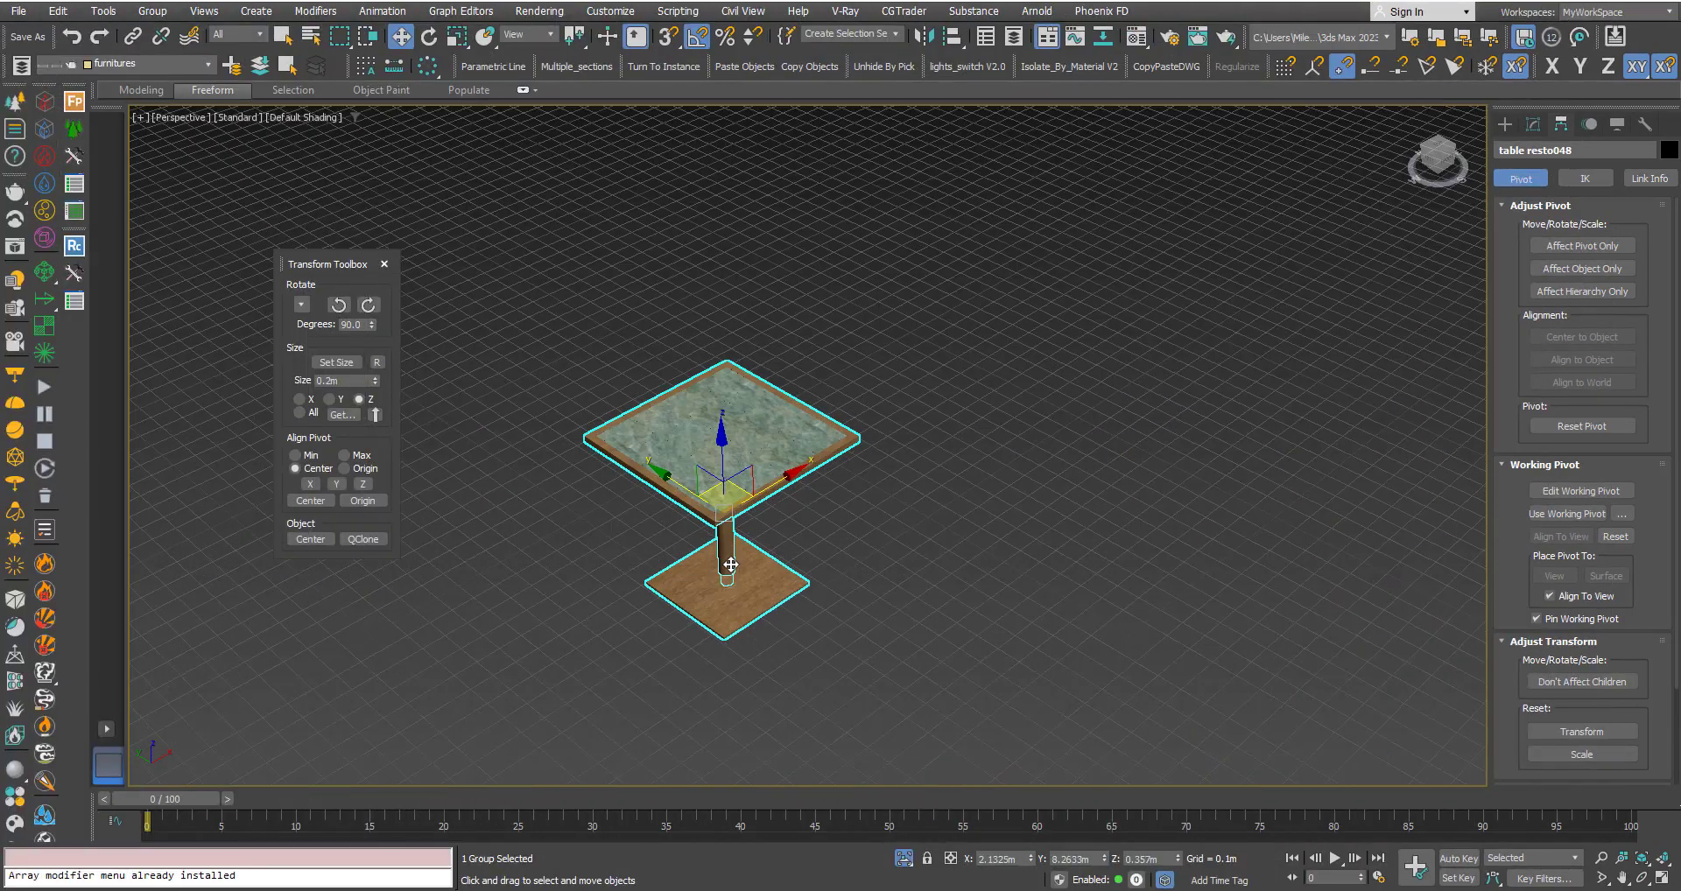
scroll(730, 565, "up", 2)
middle_click_drag(709, 557, 746, 503)
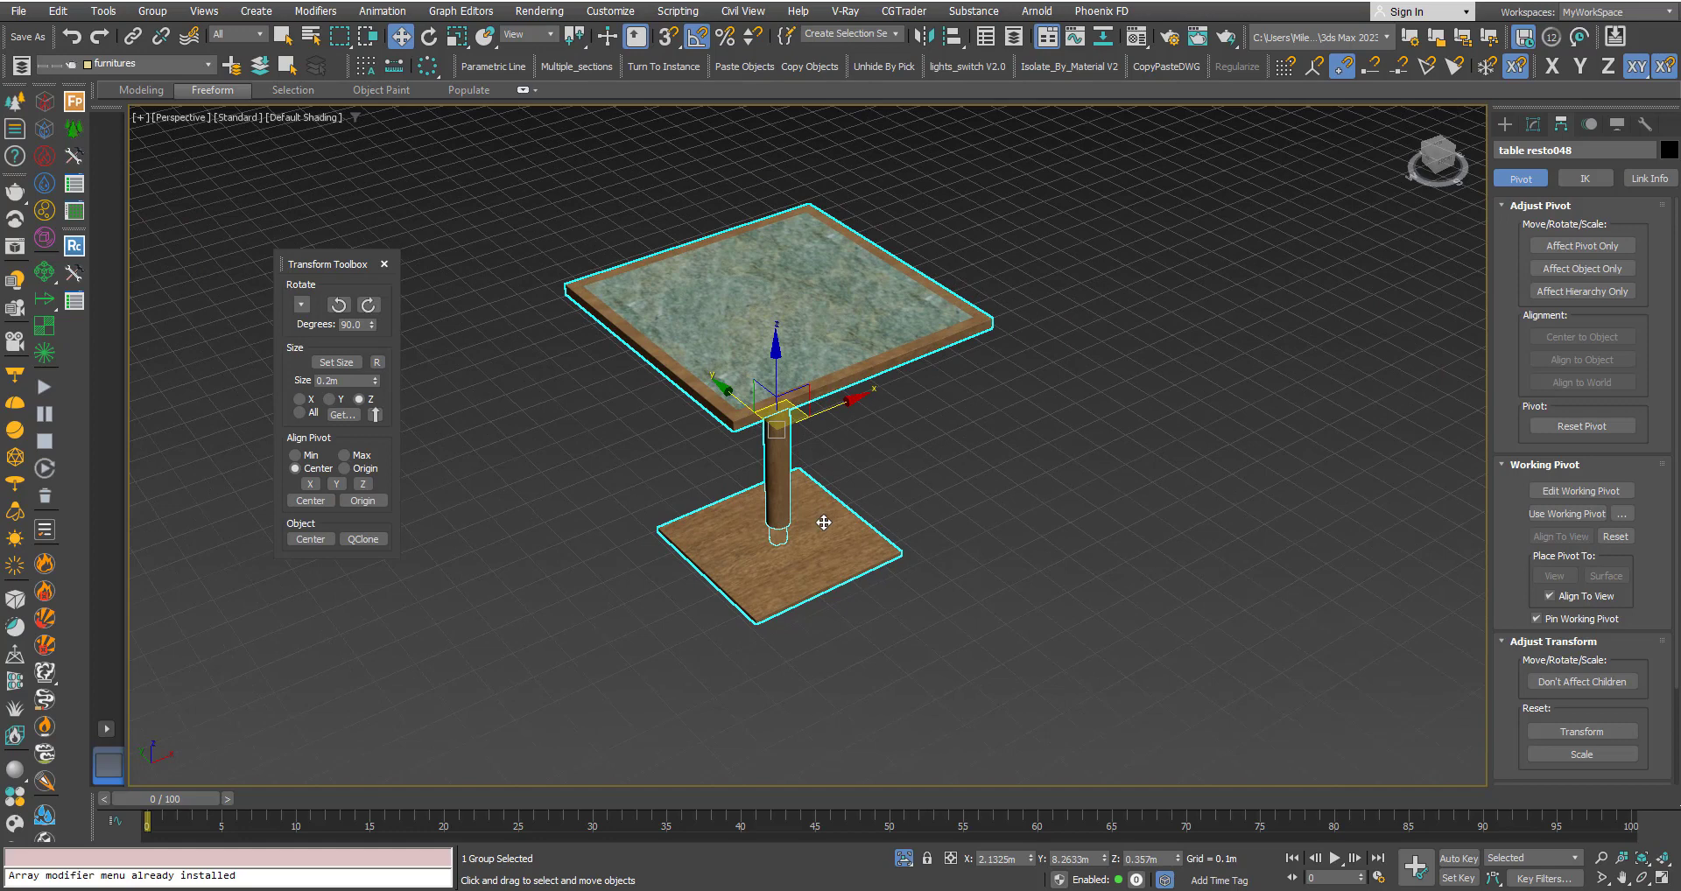